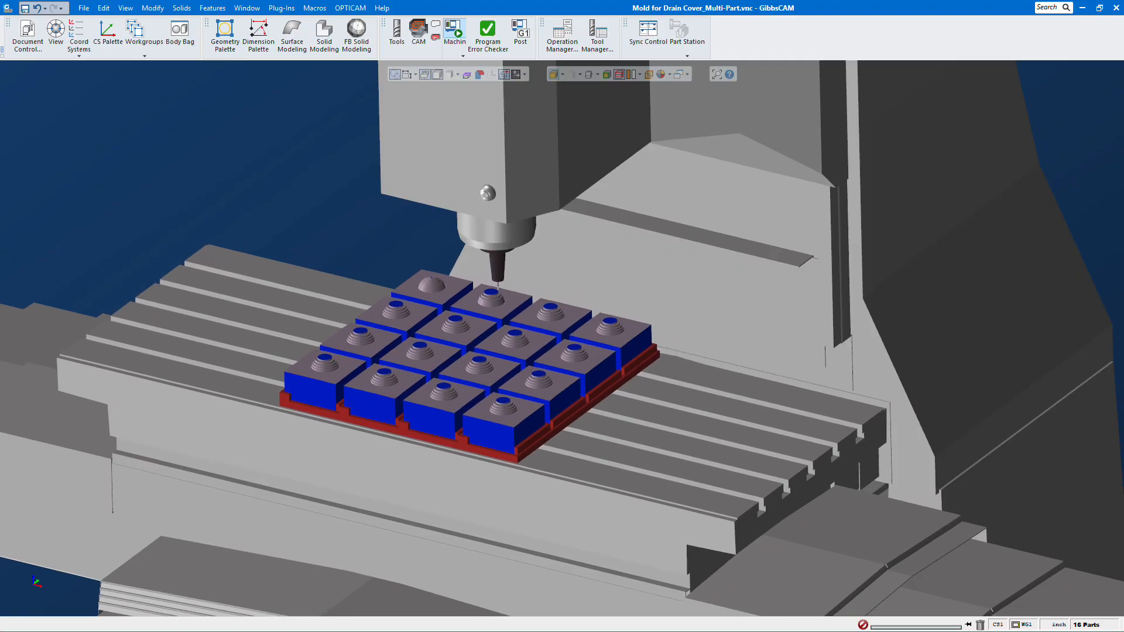
Display the part's tool list and machining operations for review, and hide them again.
scroll(562, 338, up, 1)
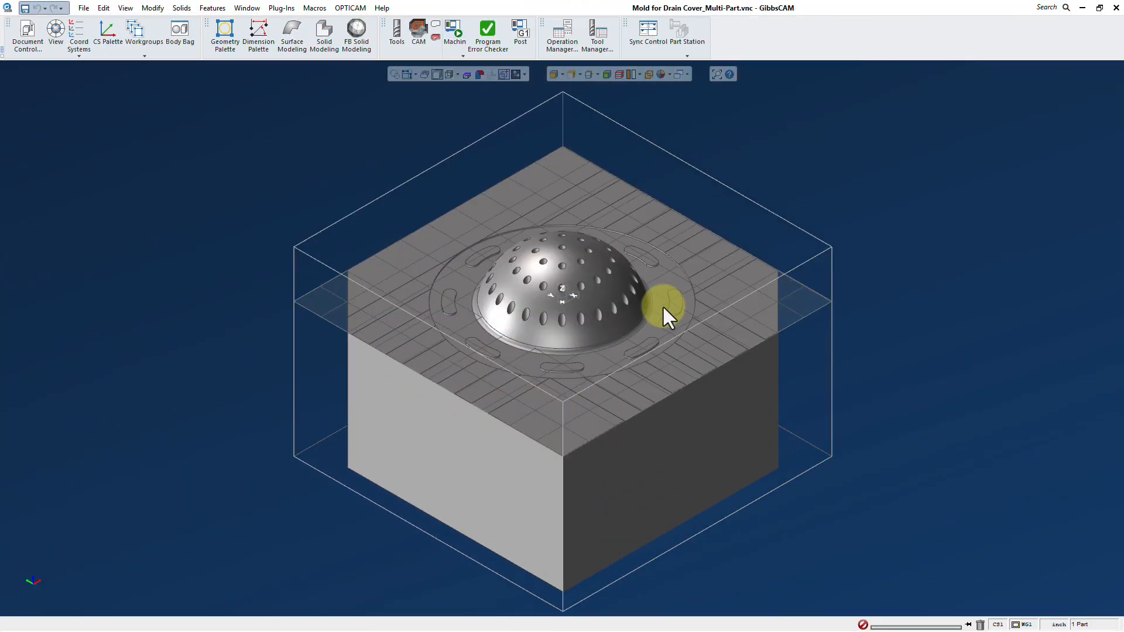
click(397, 35)
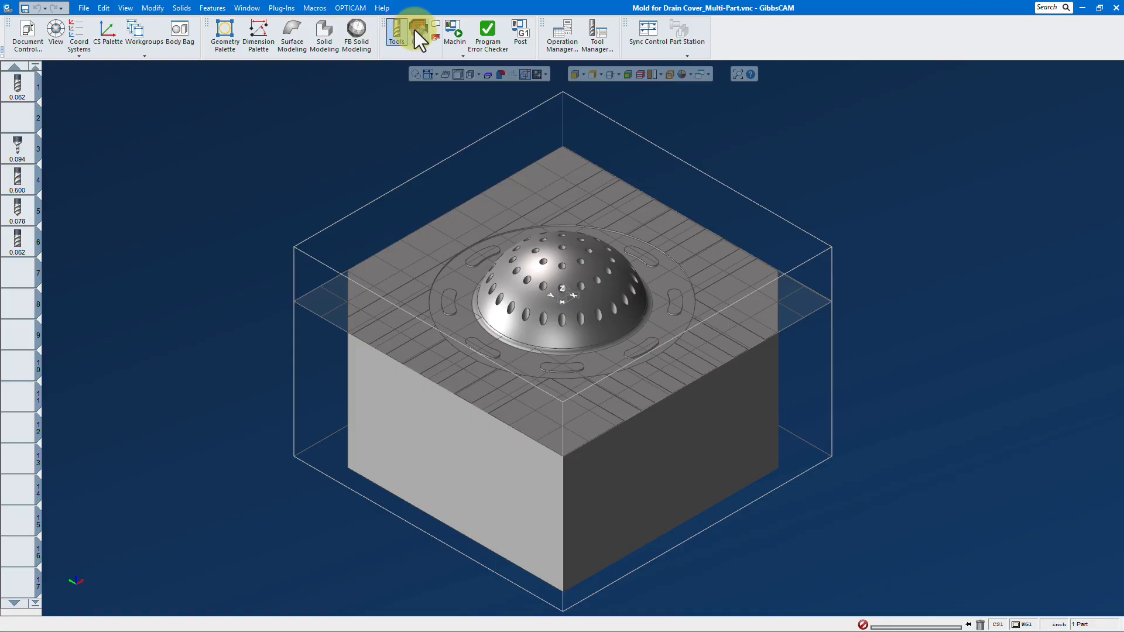
click(416, 30)
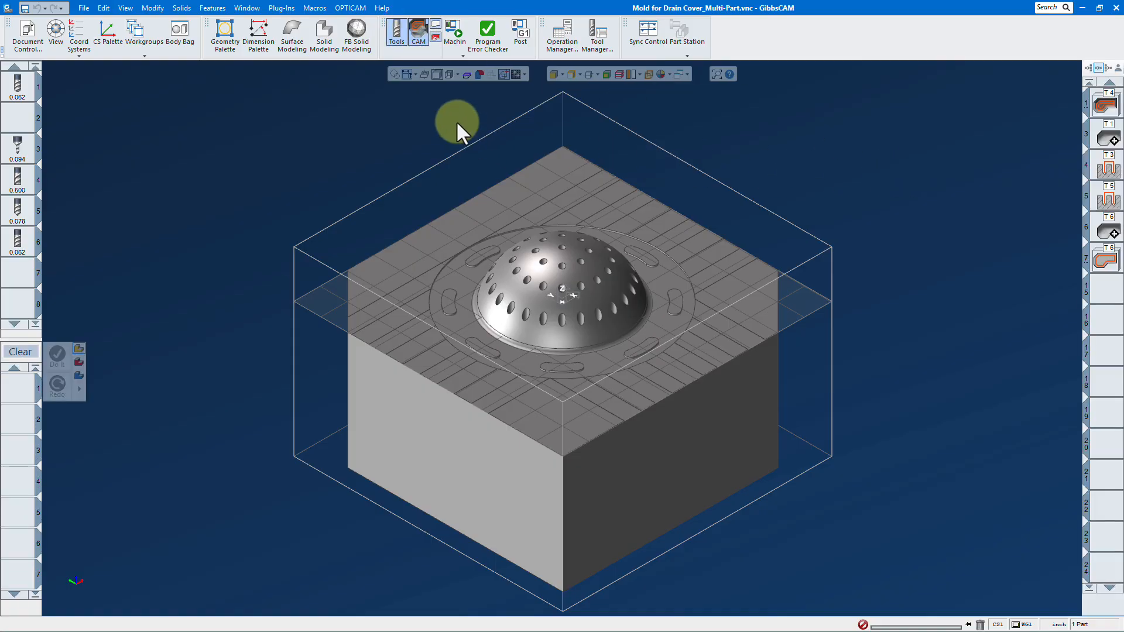
click(417, 35)
click(397, 35)
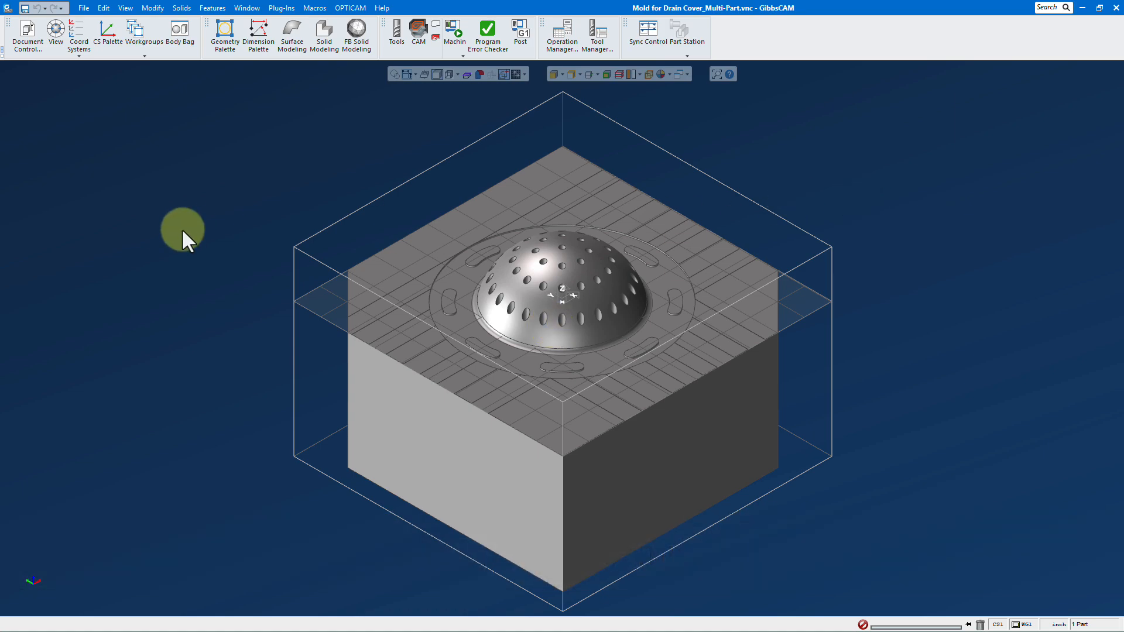
Set the document's Multi Part Type to Part Duplication and its Y origin offset to 0.
click(21, 30)
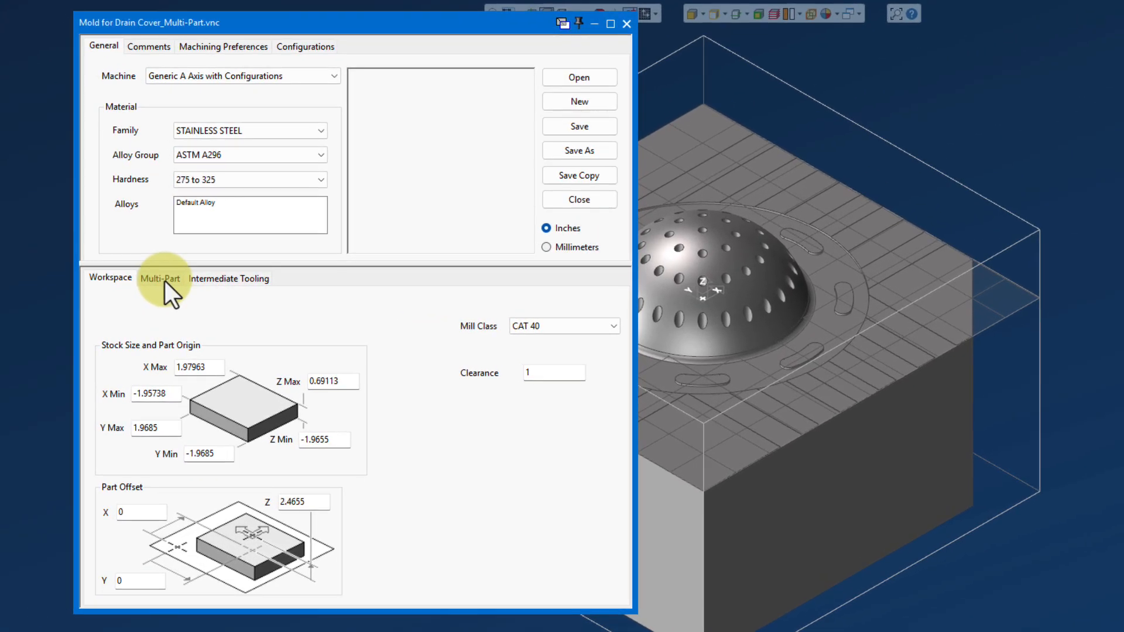
click(164, 280)
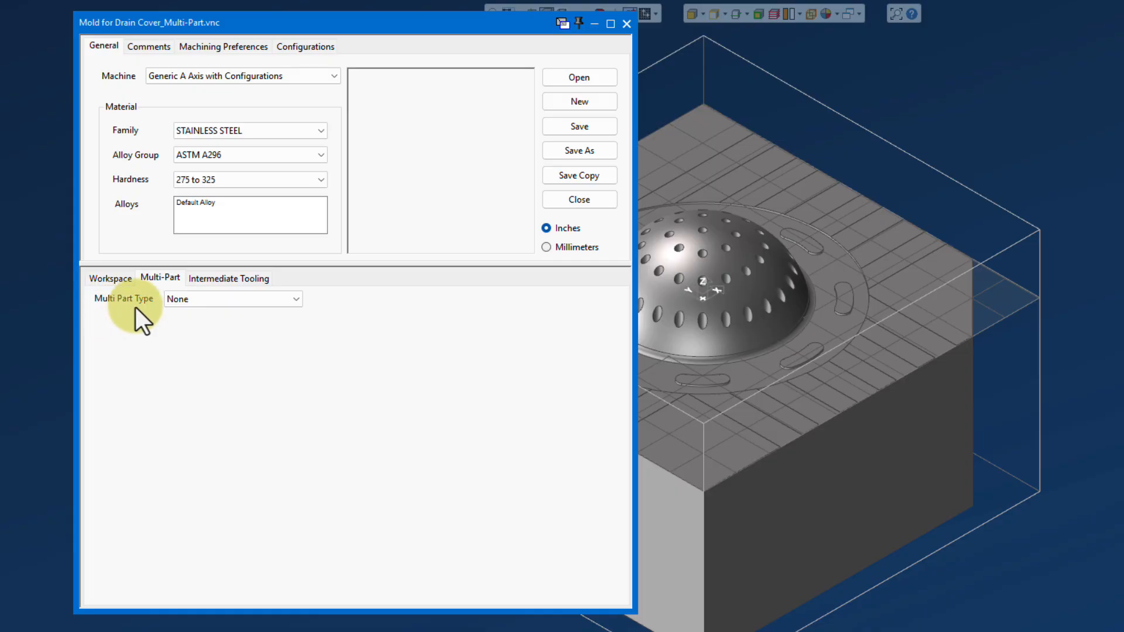
click(294, 304)
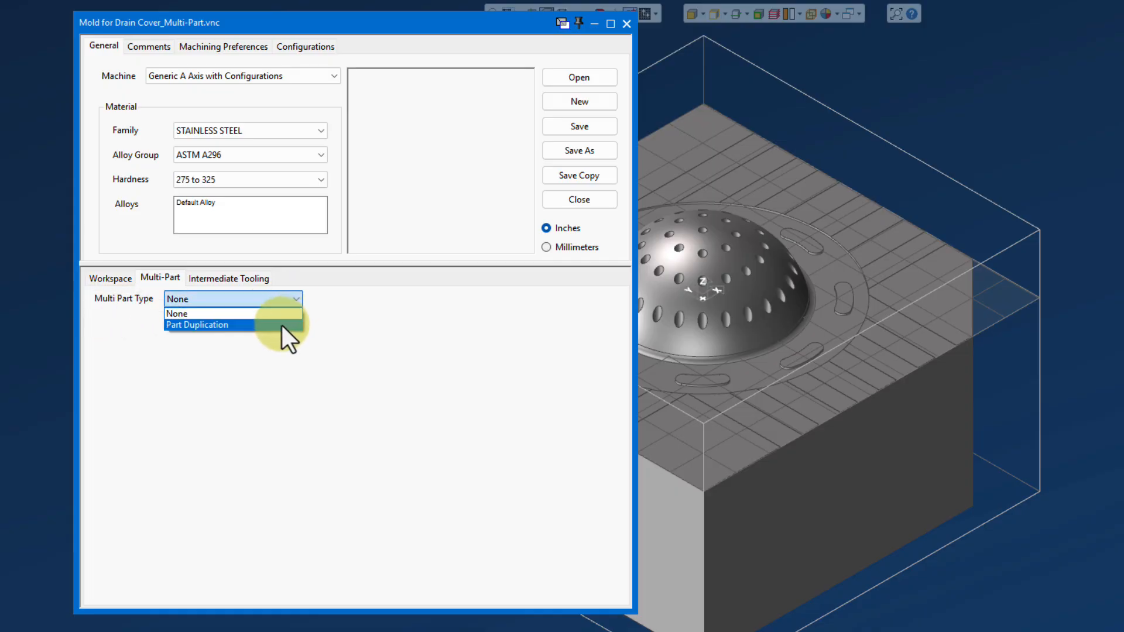
click(282, 325)
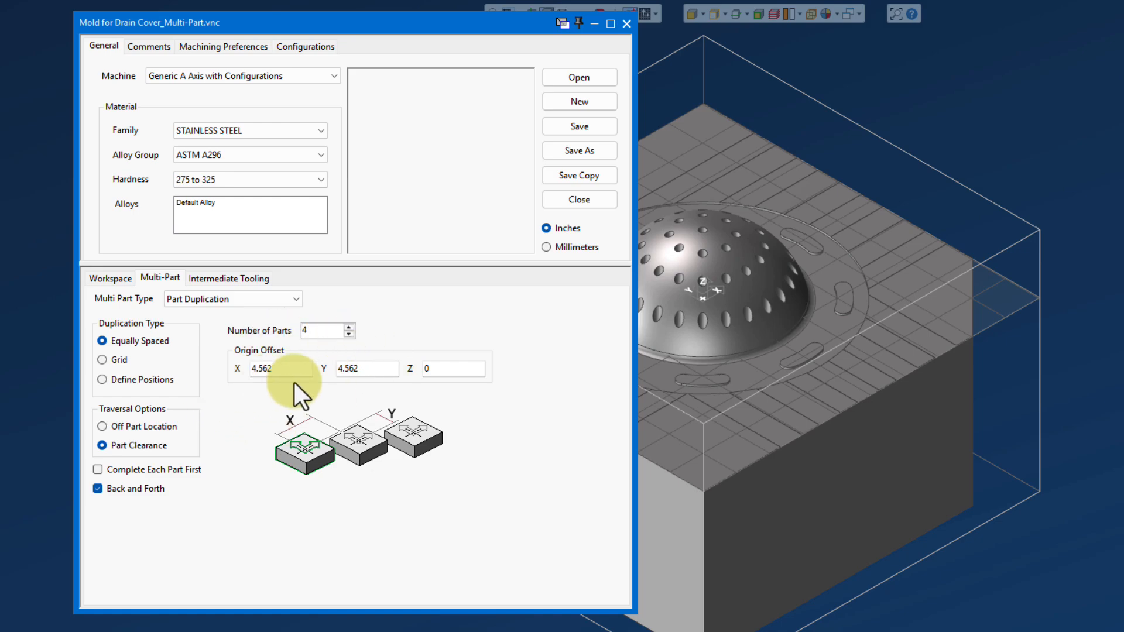
double_click(377, 374)
text(0)
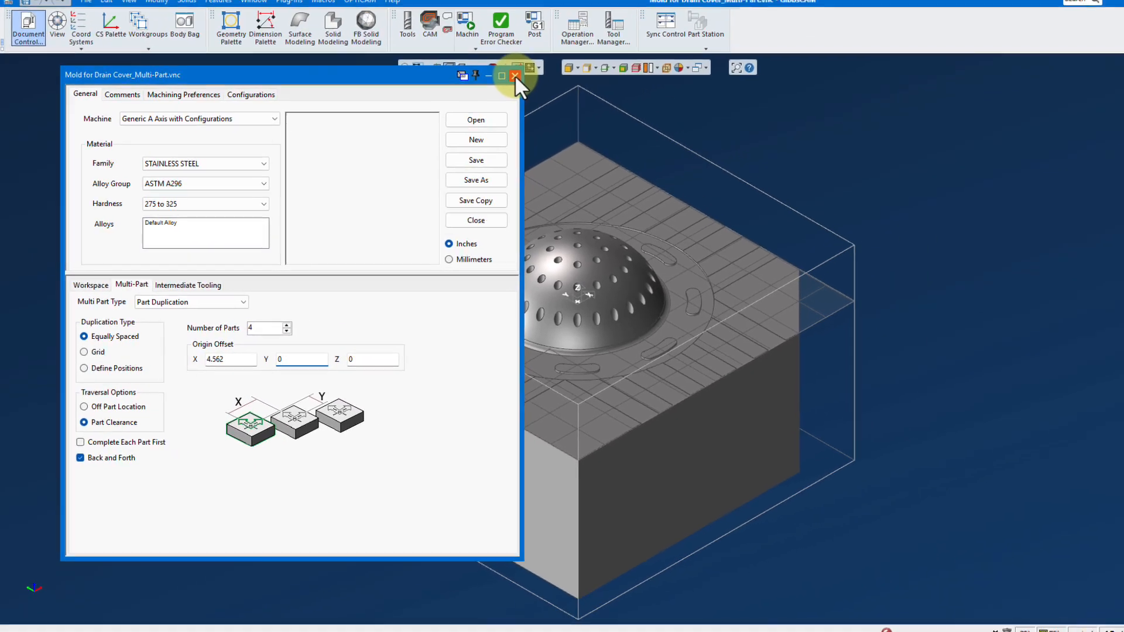
click(515, 75)
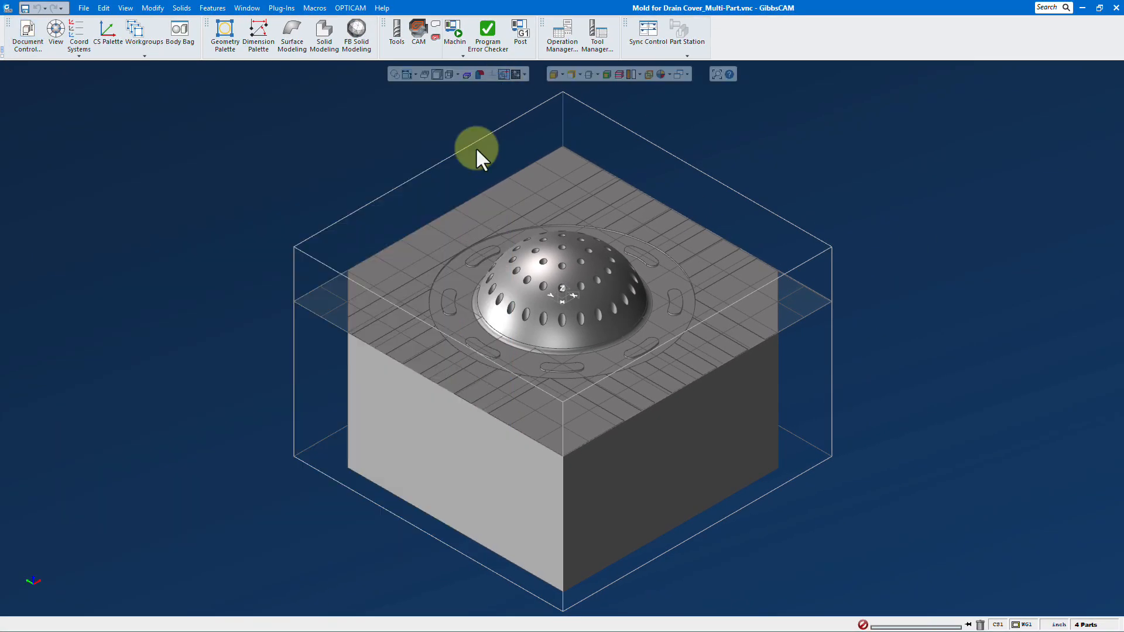
Preview the equally spaced row of parts in Op Sim and close the simulation.
click(463, 55)
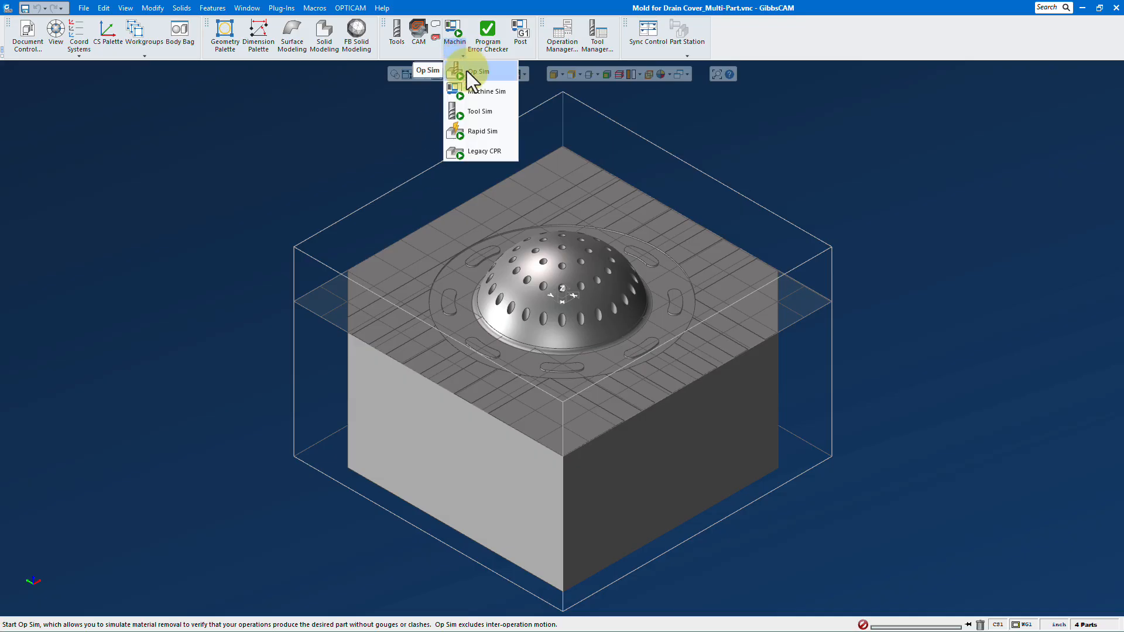
click(466, 71)
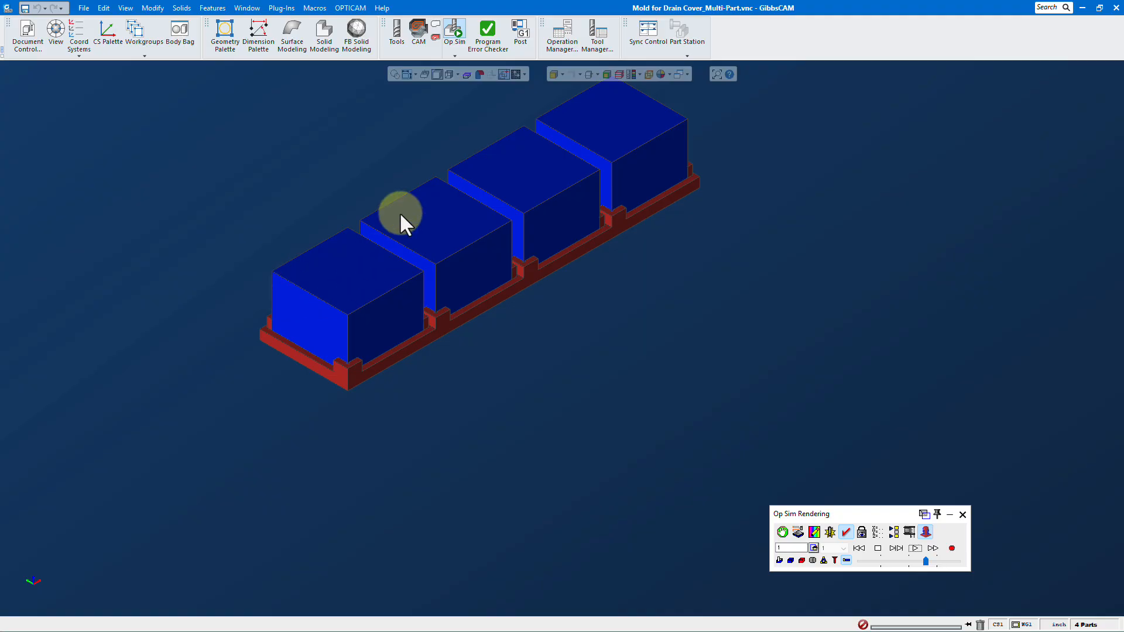
middle_drag(448, 174, 537, 244)
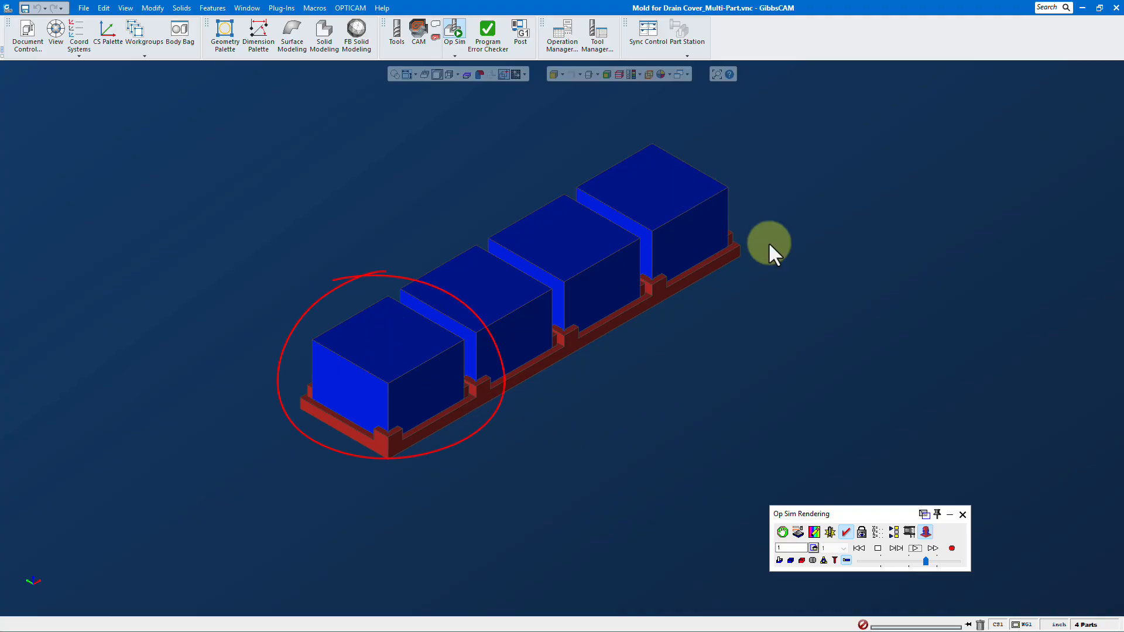
click(962, 514)
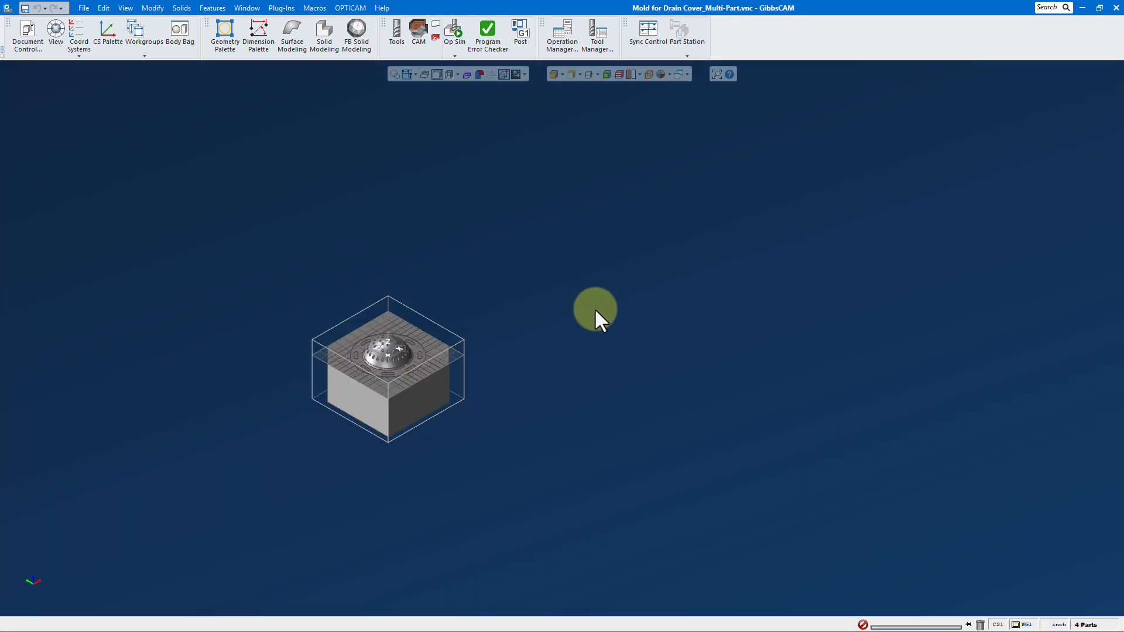
Switch the duplication type to Define Positions with X offset 6 for part 2 and an added third part at X 12, and preview it in Op Sim.
click(28, 33)
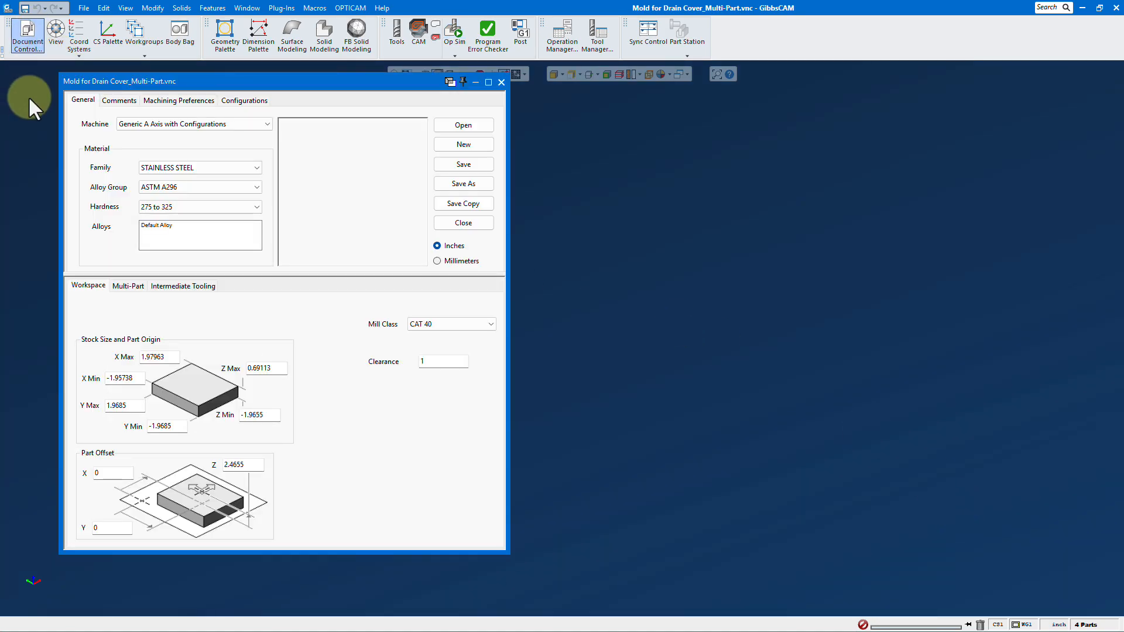
click(126, 286)
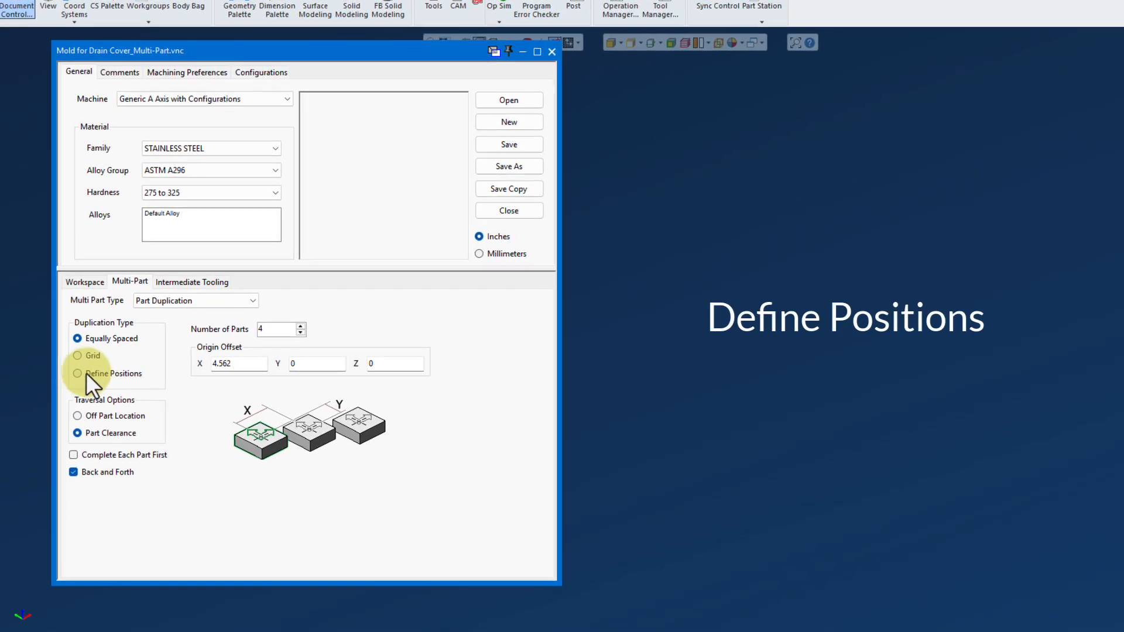
click(88, 374)
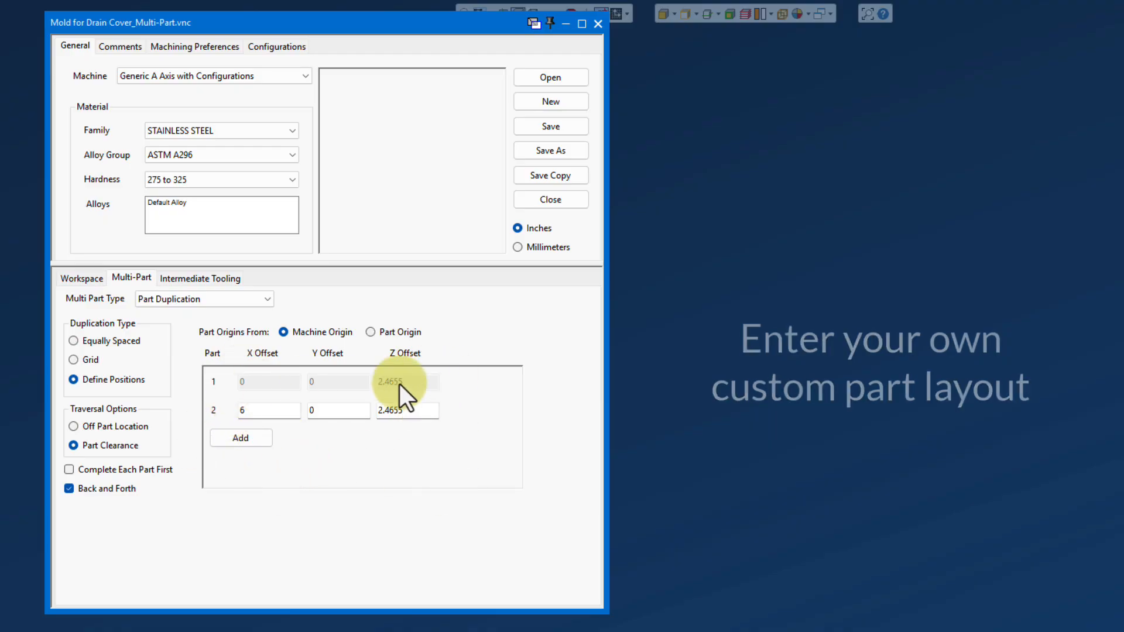
text(6)
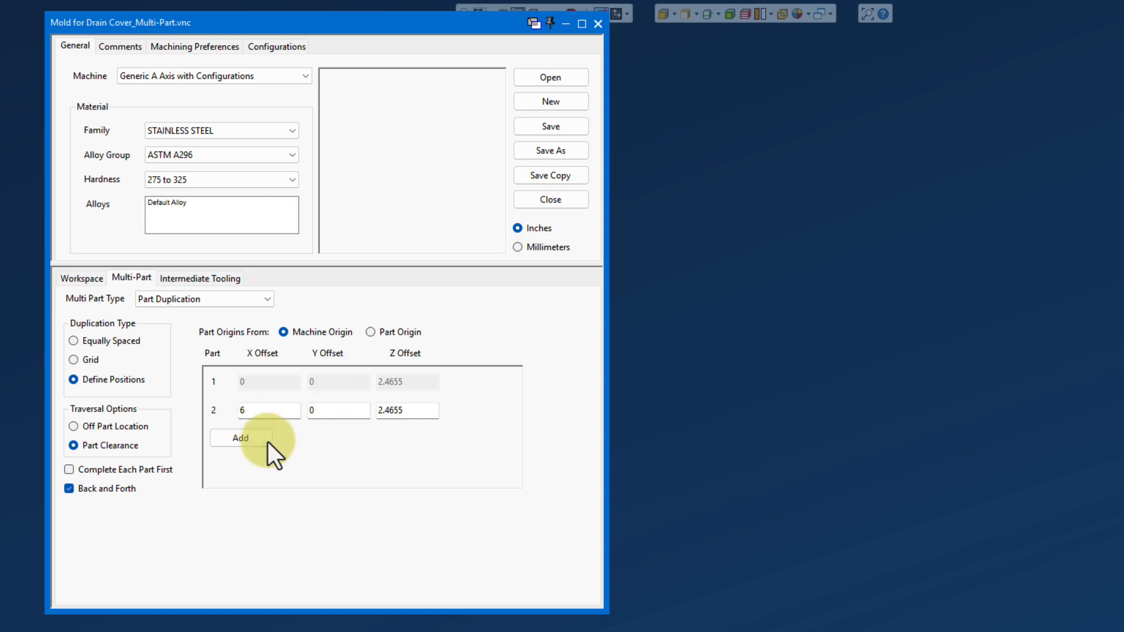
click(249, 440)
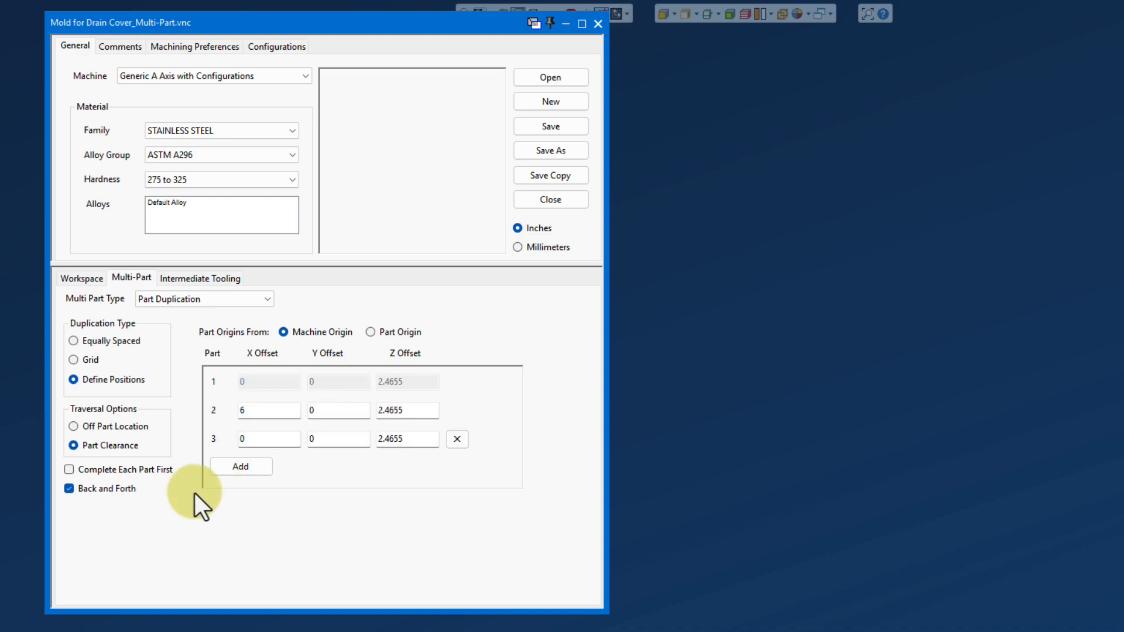
double_click(276, 439)
text(12)
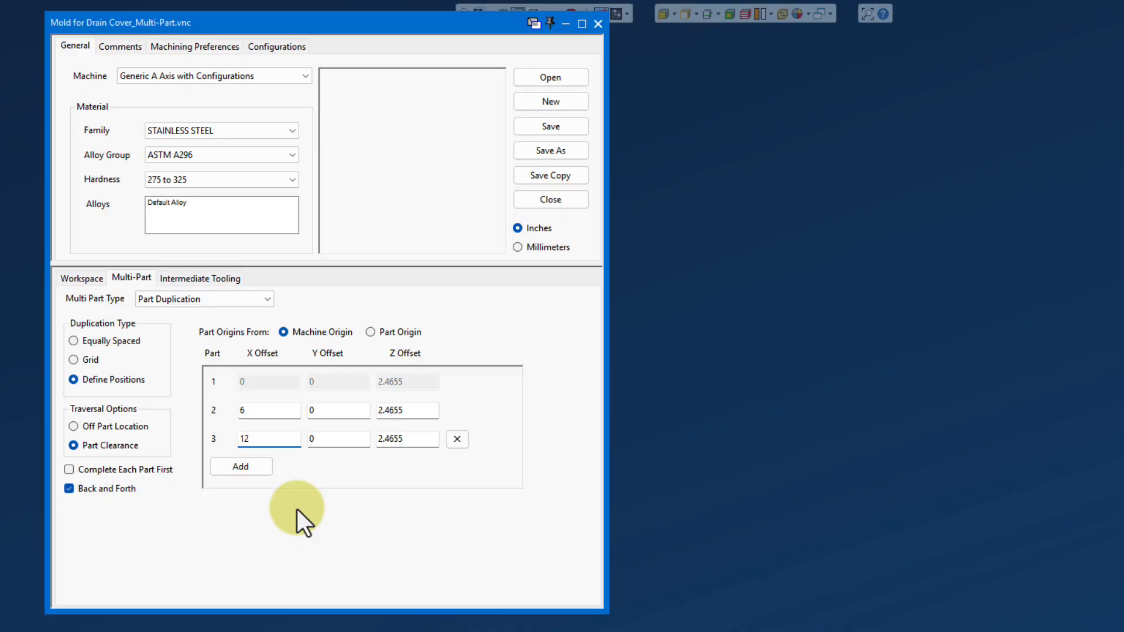
click(598, 24)
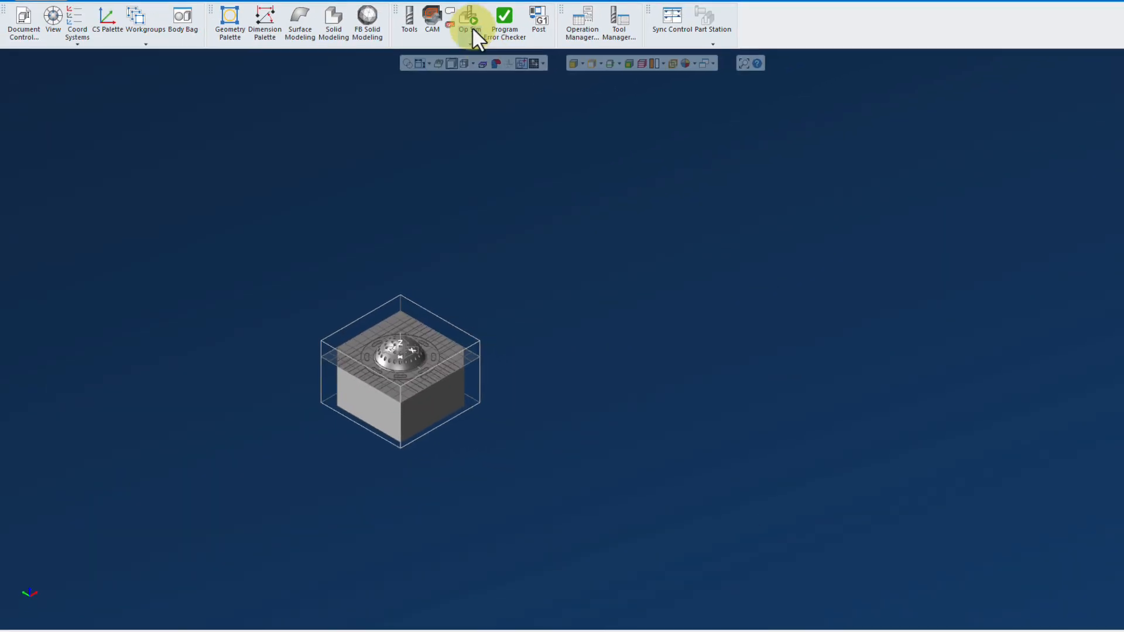
click(496, 4)
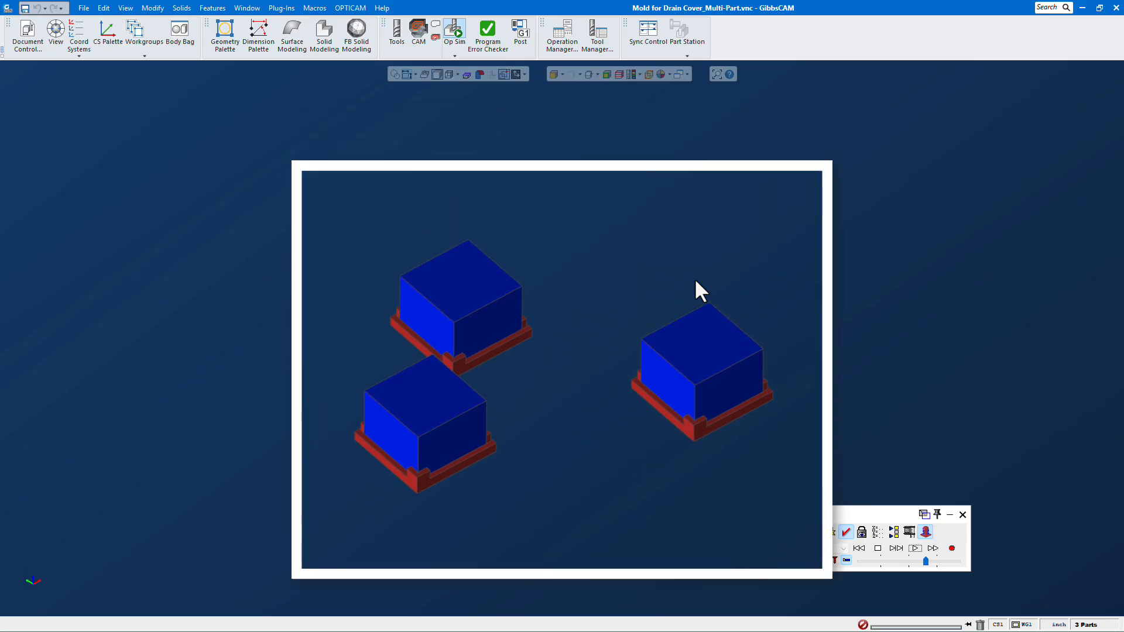
click(695, 281)
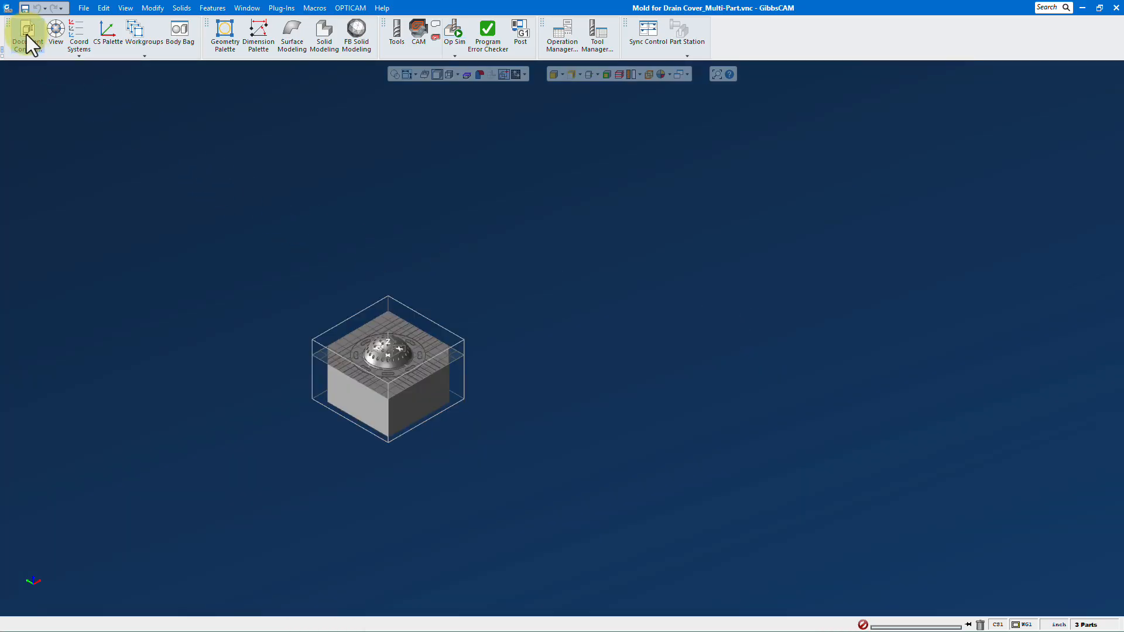
Switch the part duplication type to Grid and set the grid's Y offset to 4.562.
click(27, 34)
click(123, 285)
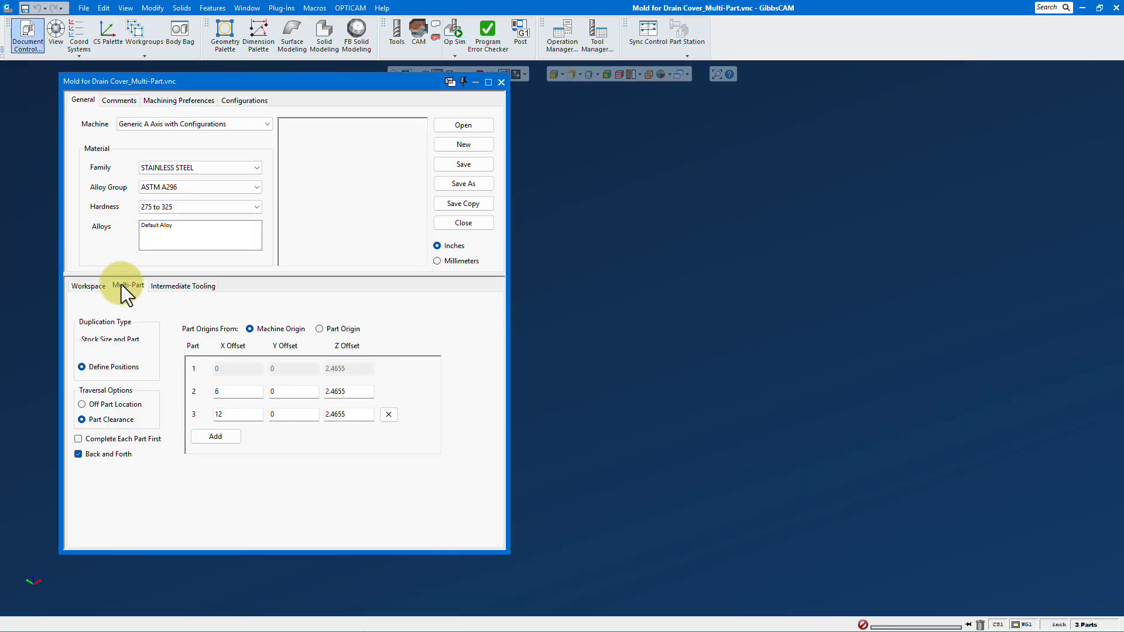
click(83, 351)
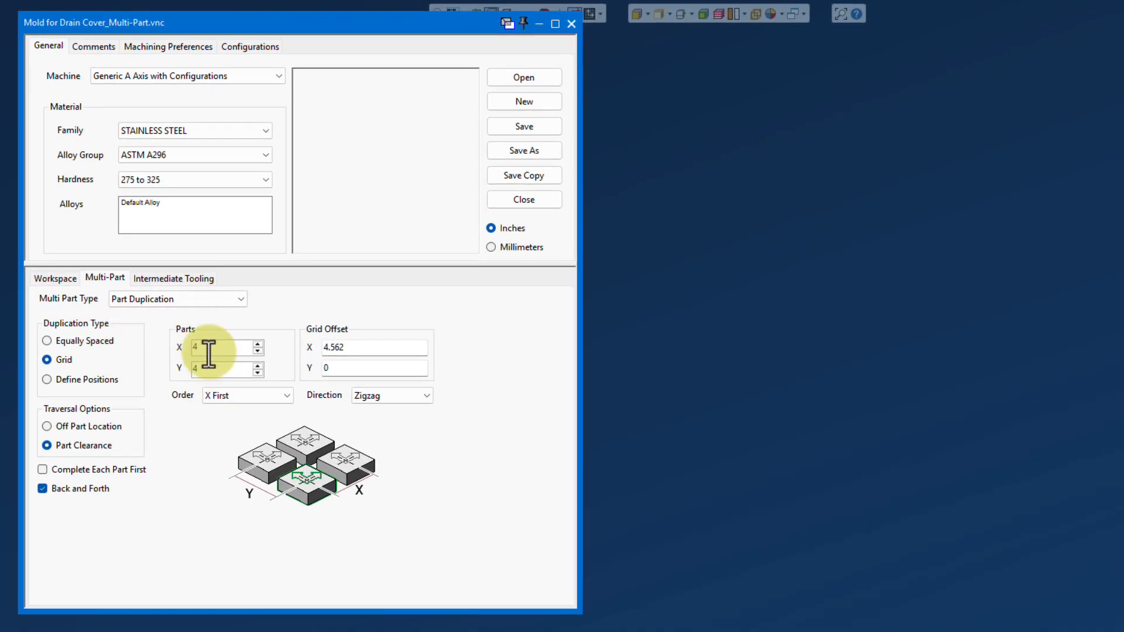
double_click(346, 374)
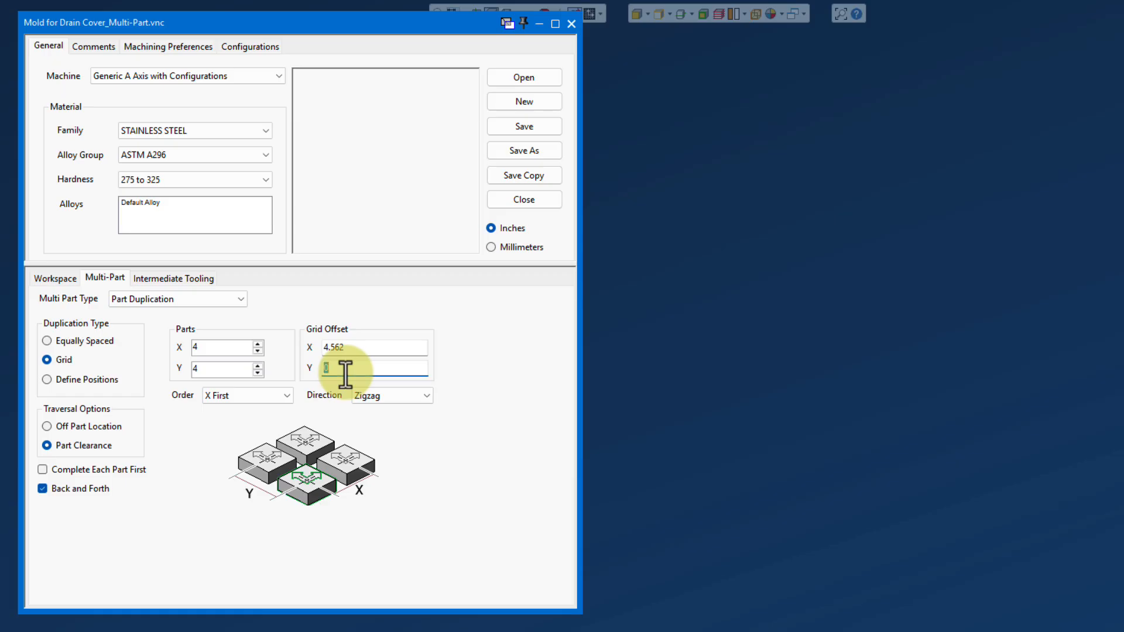
text(4.562)
Set the grid's machining order to X First with Zigzag direction and close the document settings.
click(242, 395)
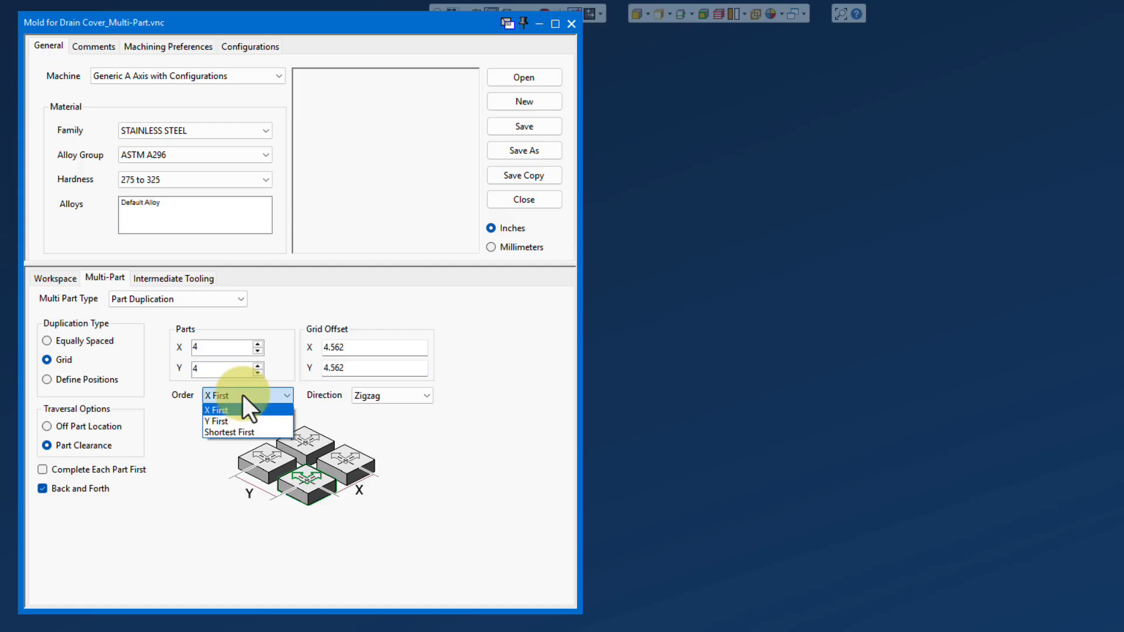
click(243, 411)
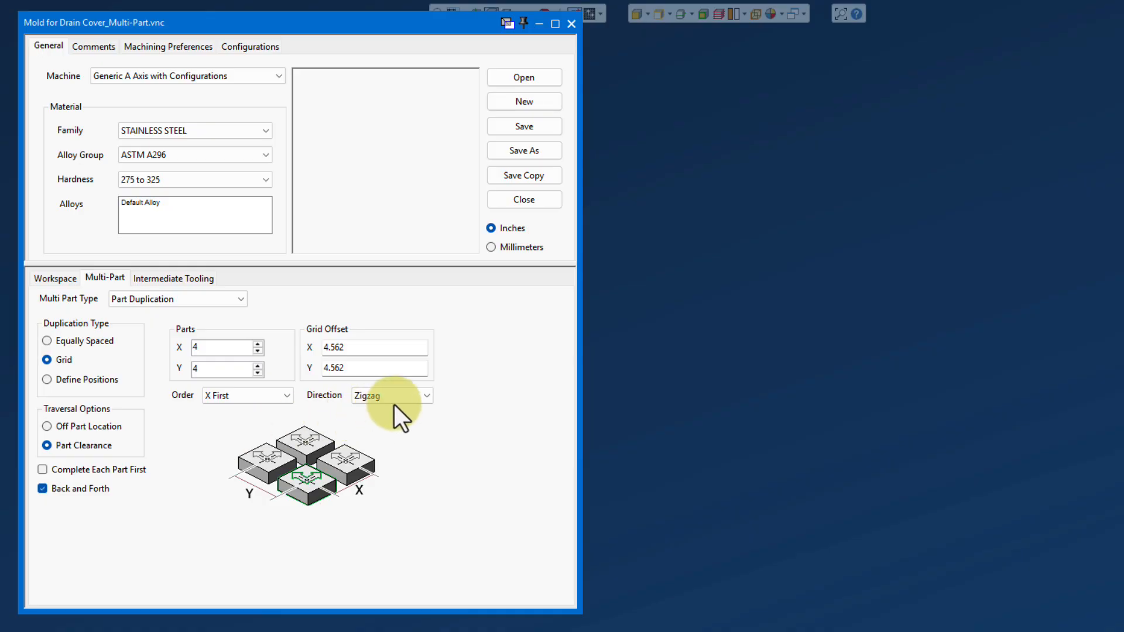
click(427, 397)
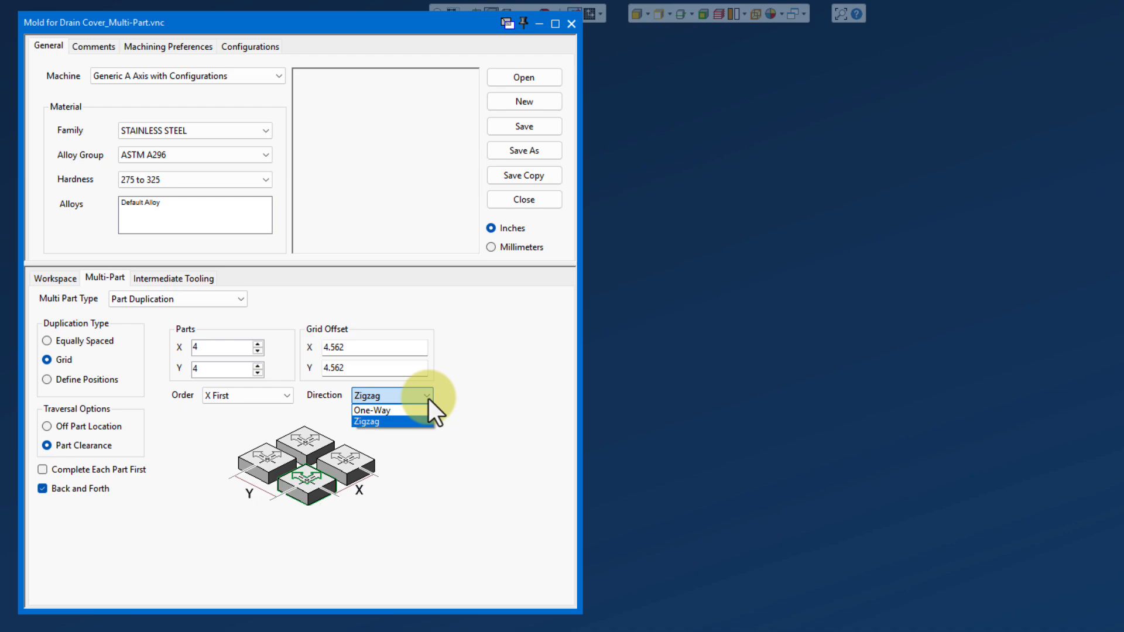
click(403, 422)
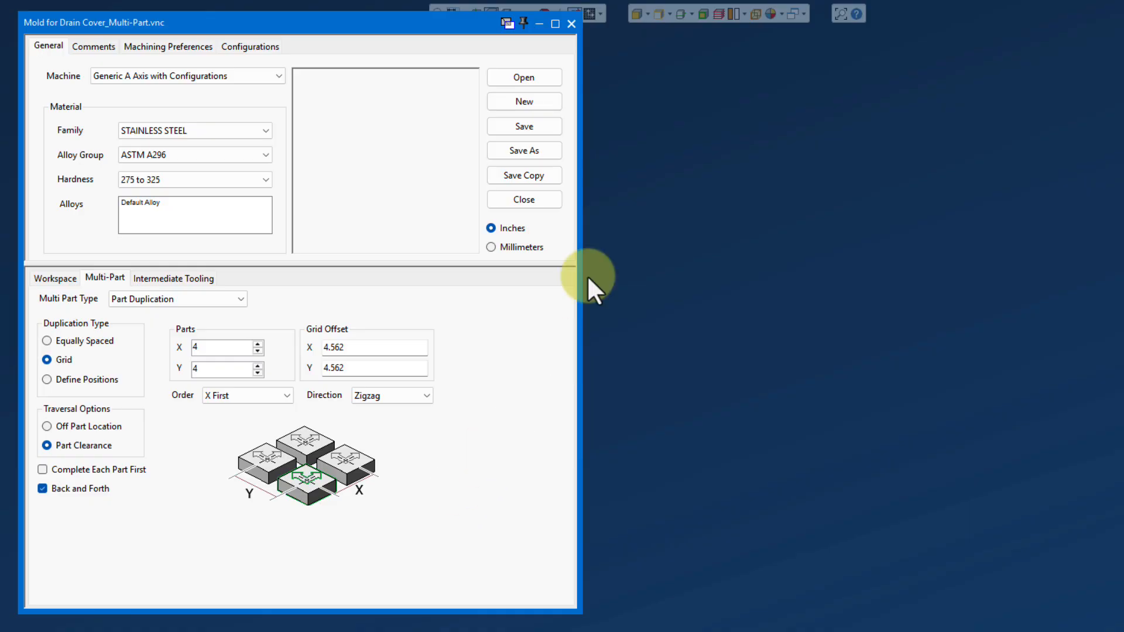
click(571, 23)
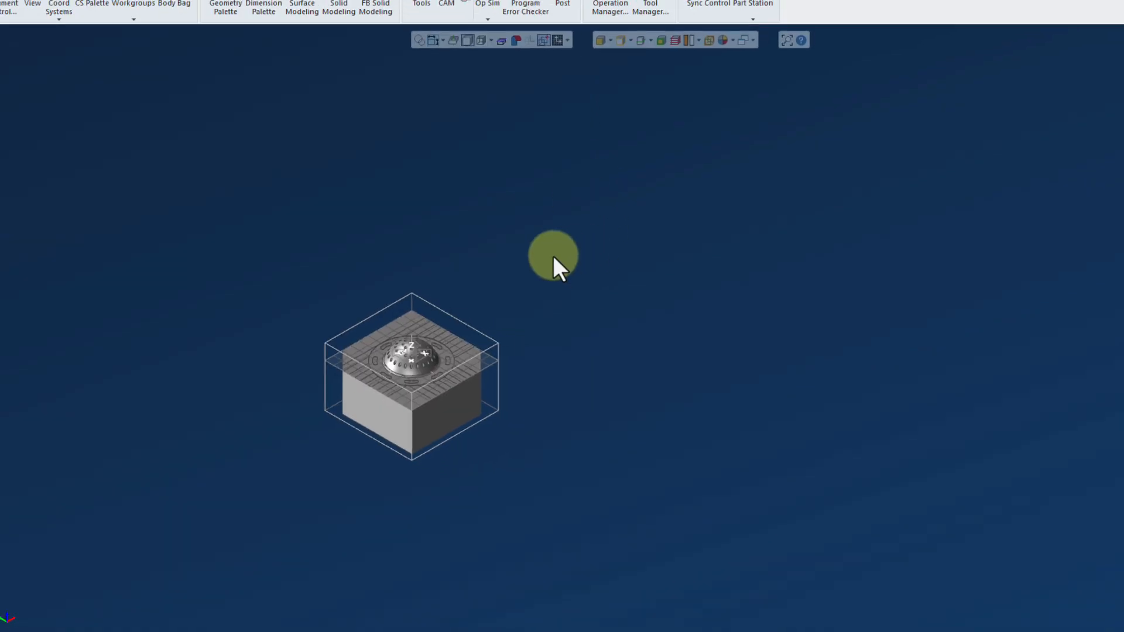
Preview the grid layout of duplicated parts in Op Sim, with the whole grid in view.
click(455, 33)
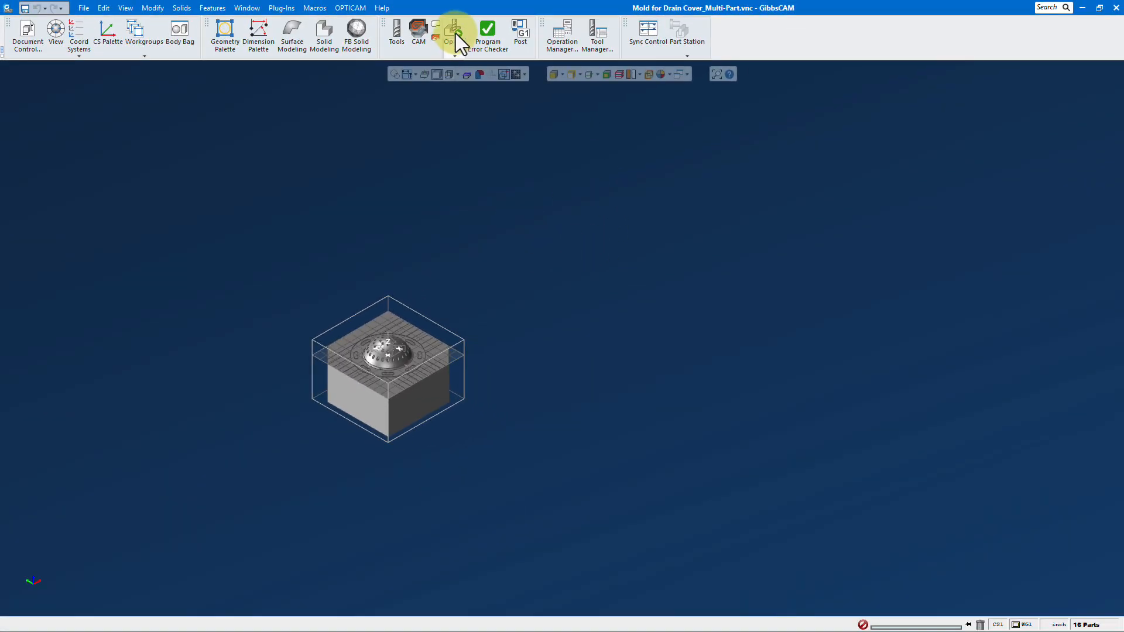
scroll(528, 355, down, 4)
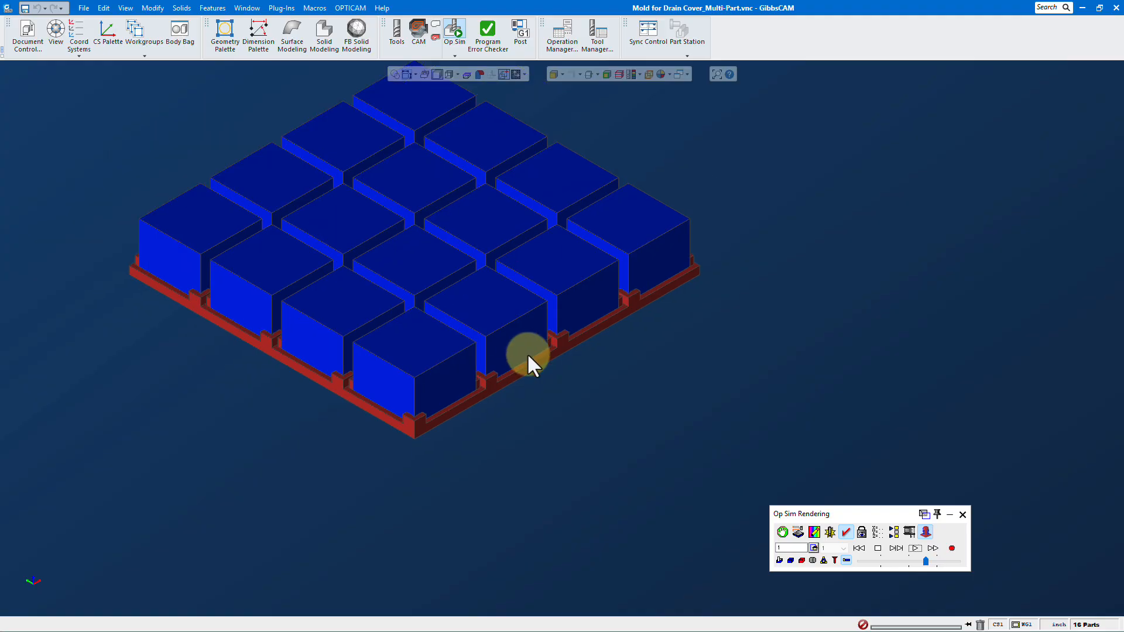
scroll(394, 258, up, 2)
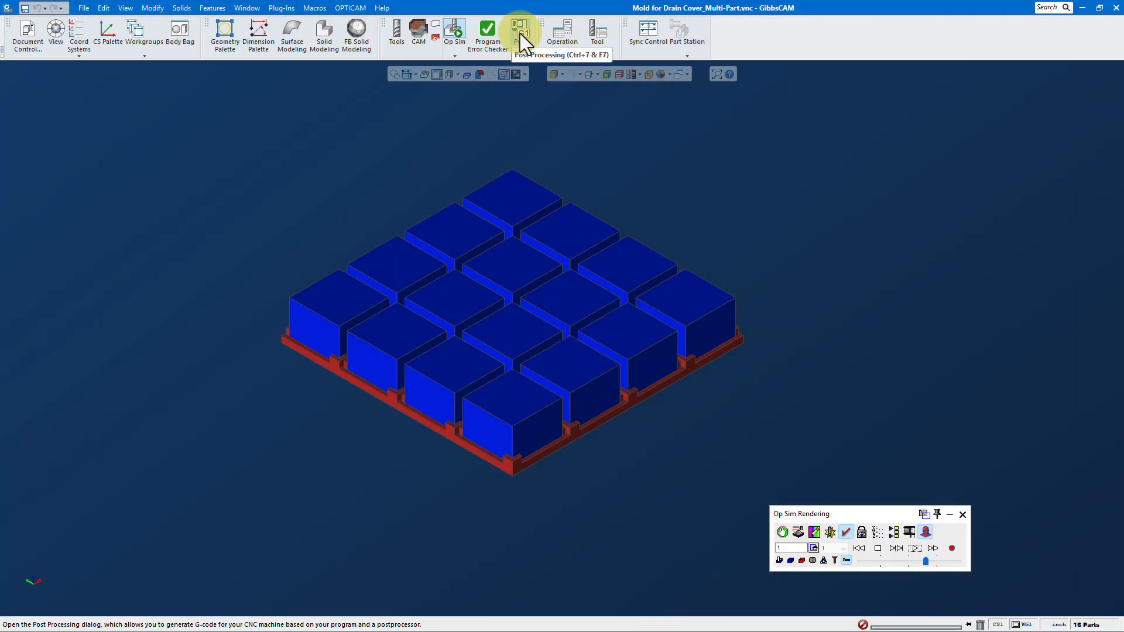
Review the post processor's Options, Workfixtures and Part Duplication settings, toggle Use Workfixtures off and back on, and close the post processor.
click(520, 34)
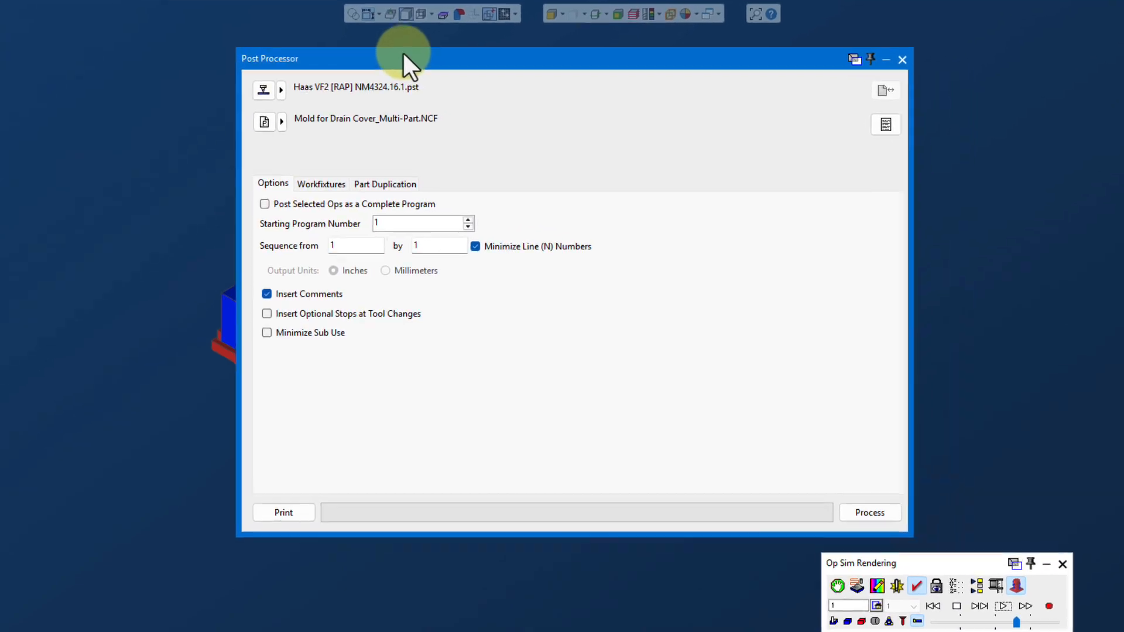
drag(403, 54, 391, 40)
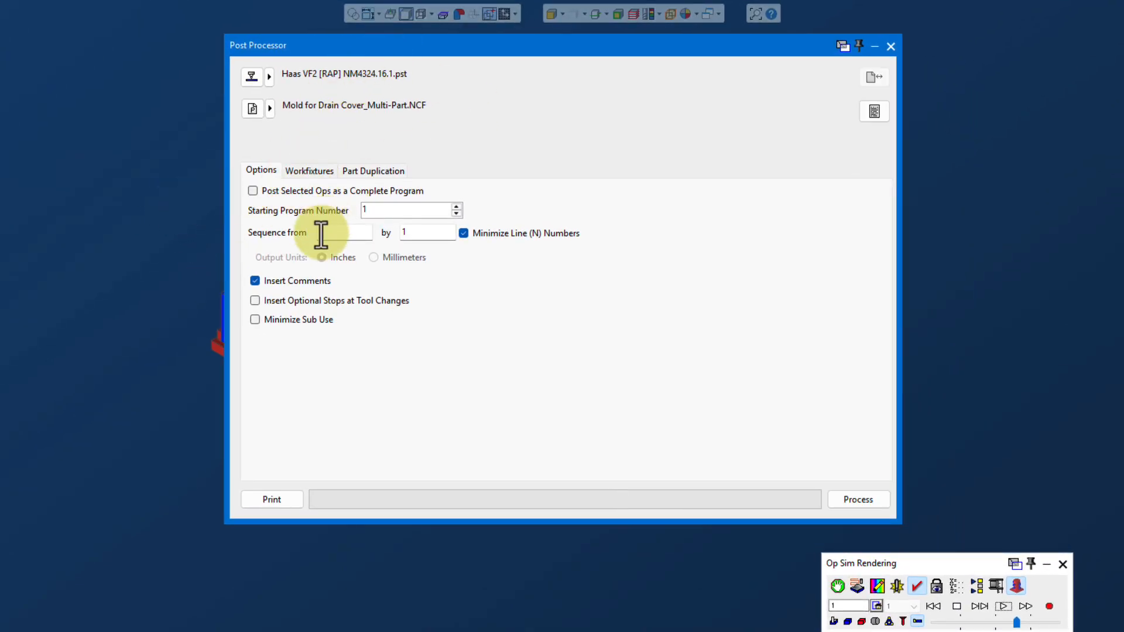
click(311, 171)
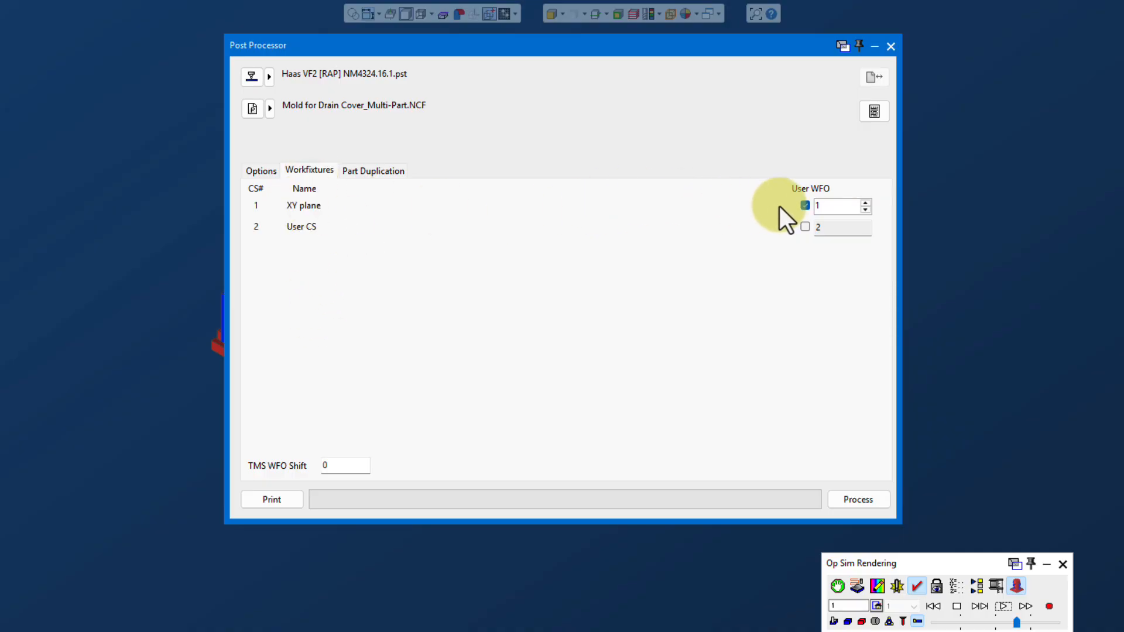
click(388, 172)
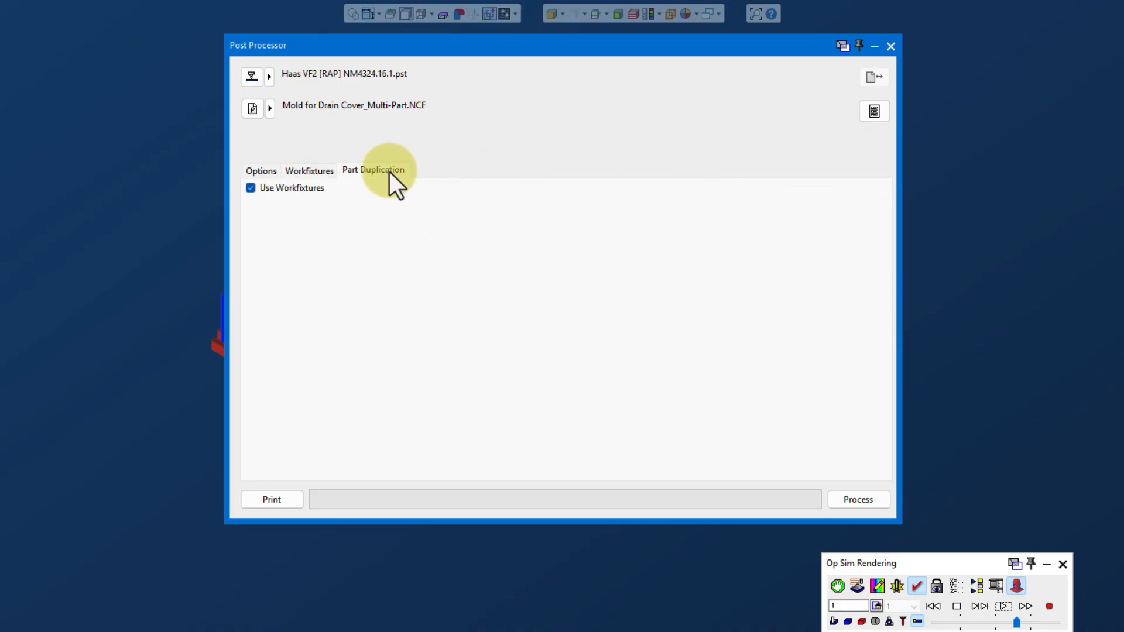
click(270, 188)
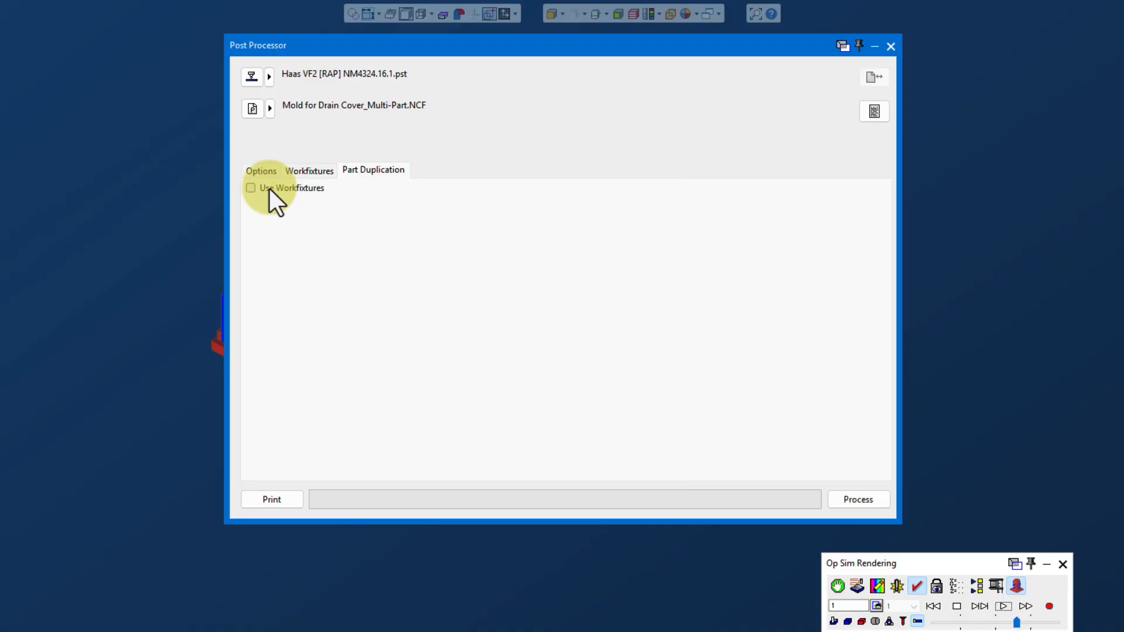
click(279, 189)
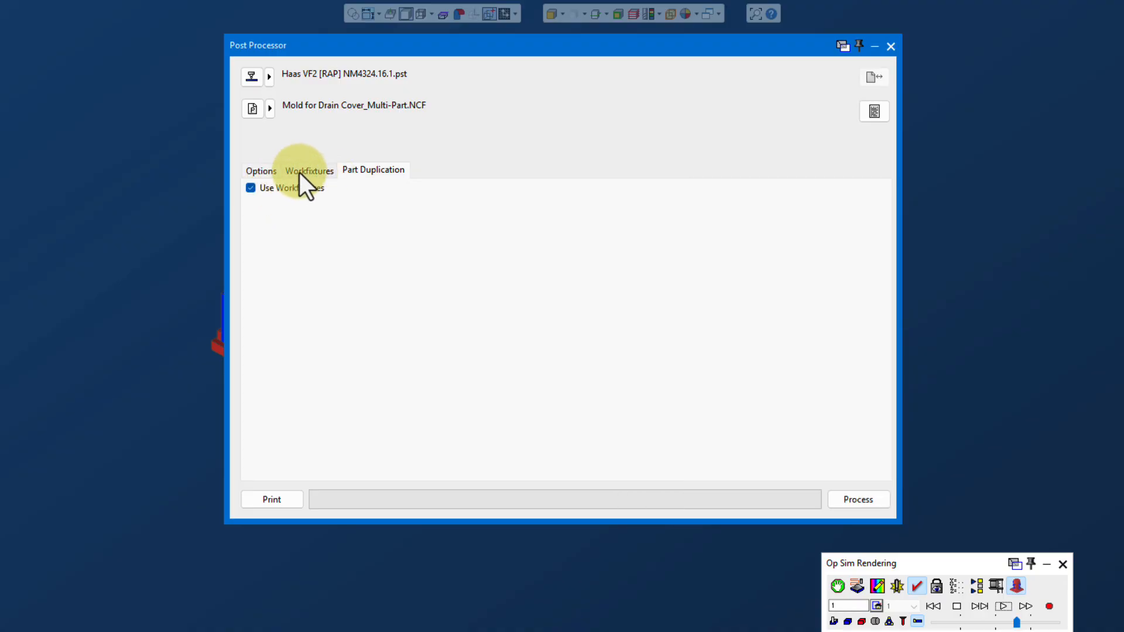
click(300, 172)
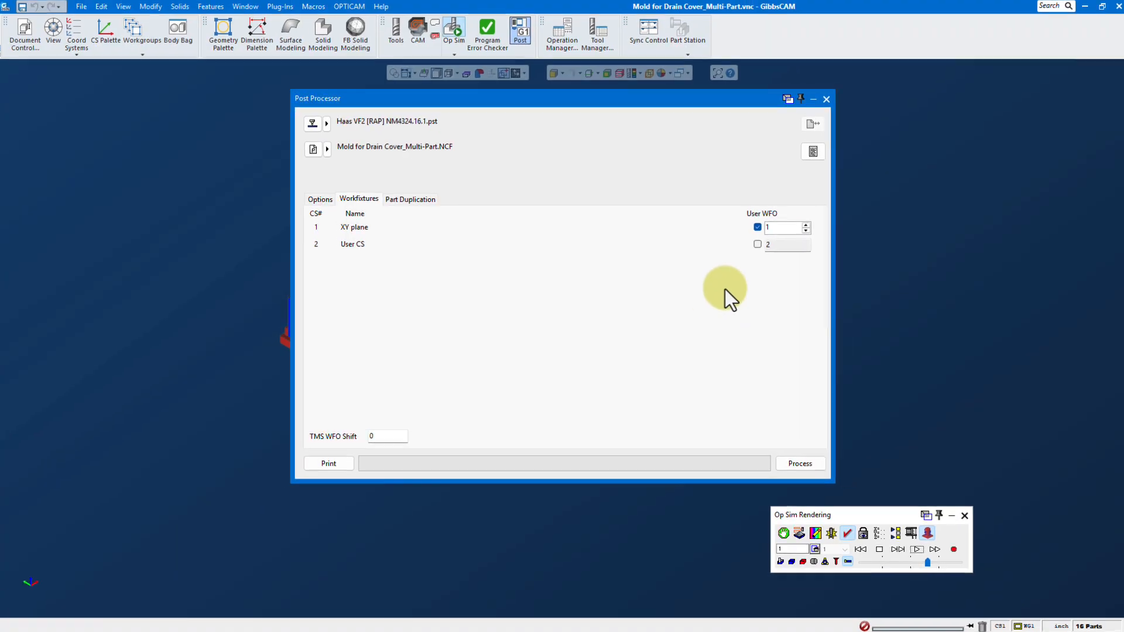
click(825, 100)
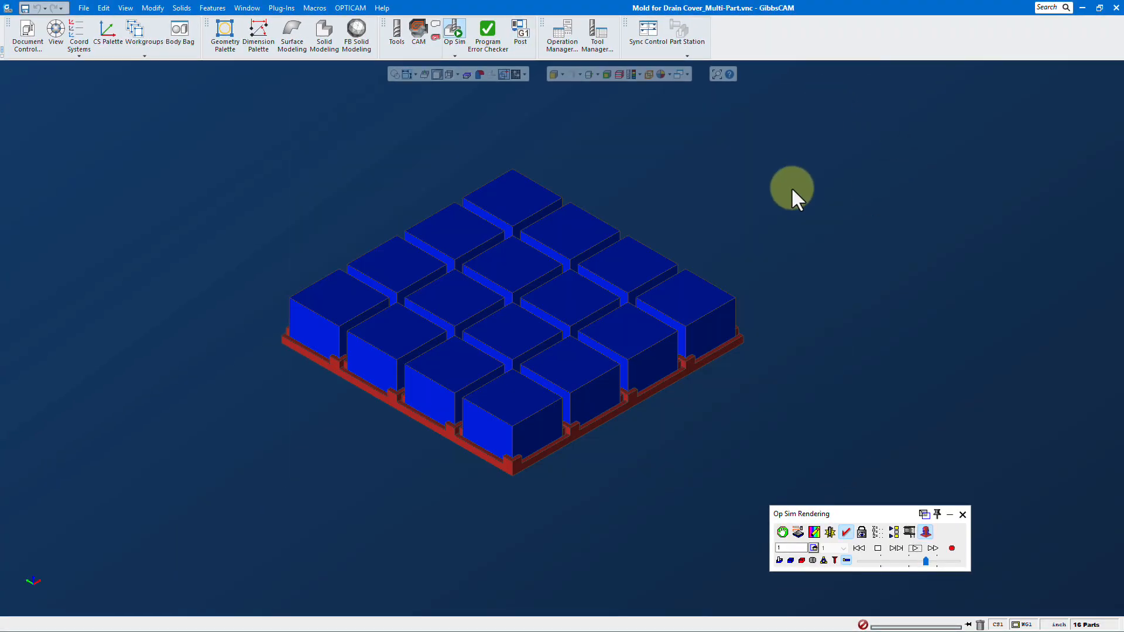
Review the document's multi-part duplication settings and close the document settings.
click(28, 38)
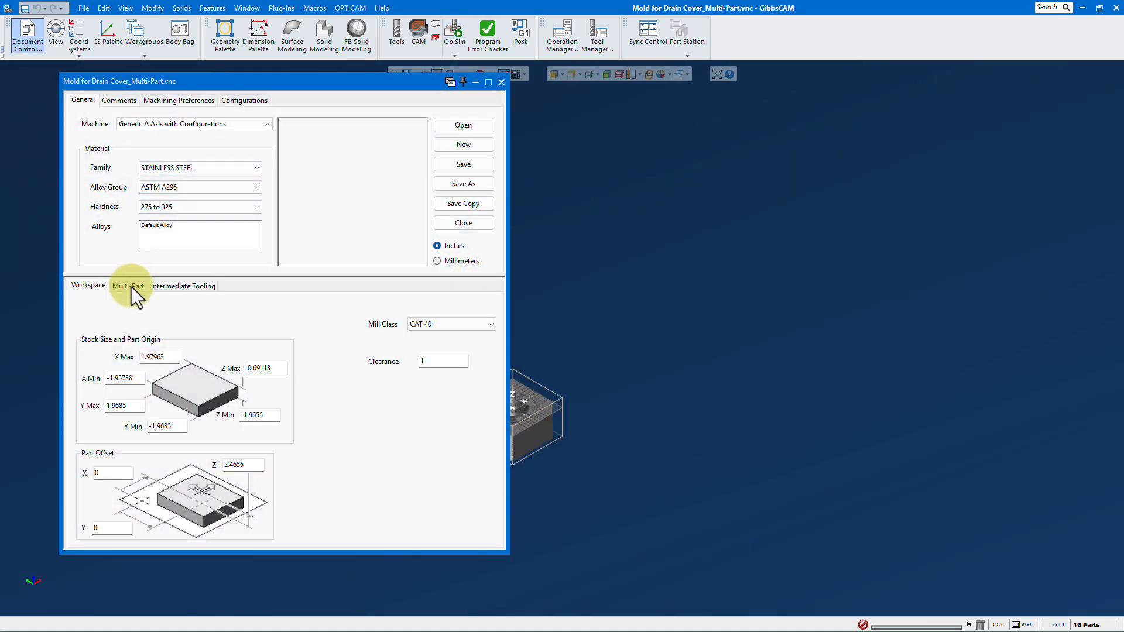
click(130, 287)
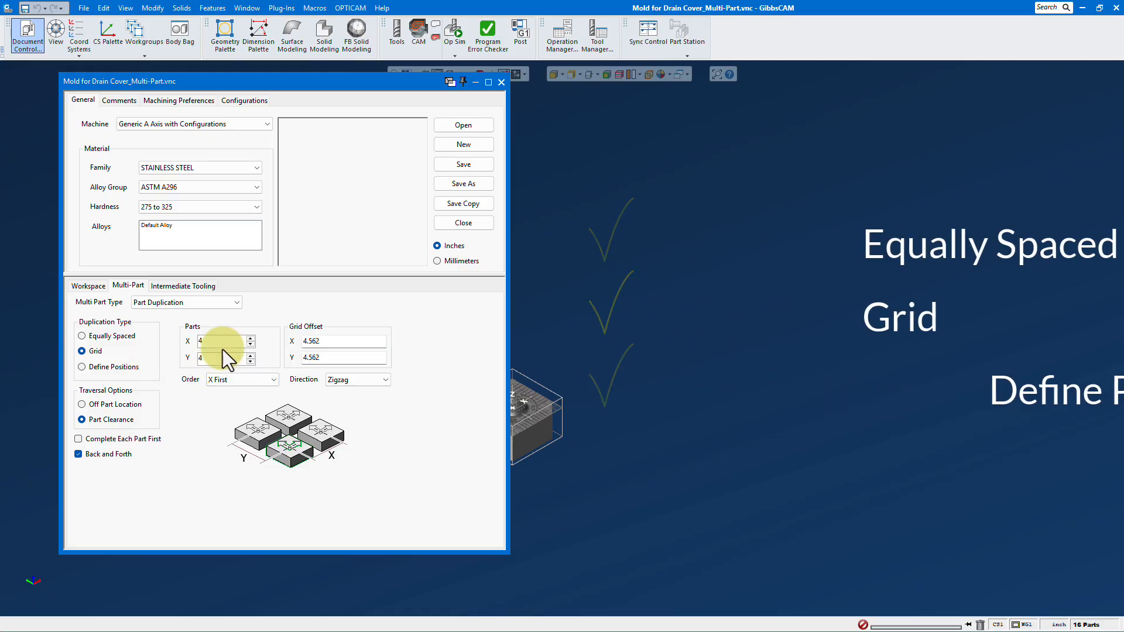
click(501, 83)
Preview the part grid on the machine table in Machine Sim and close the simulation.
click(454, 57)
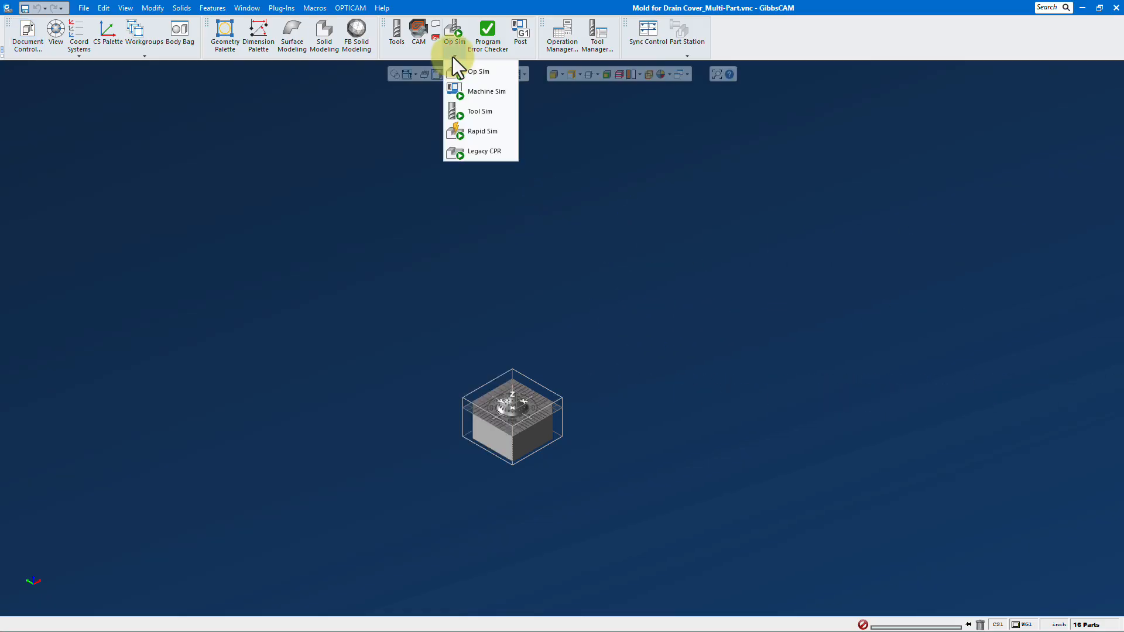
click(475, 92)
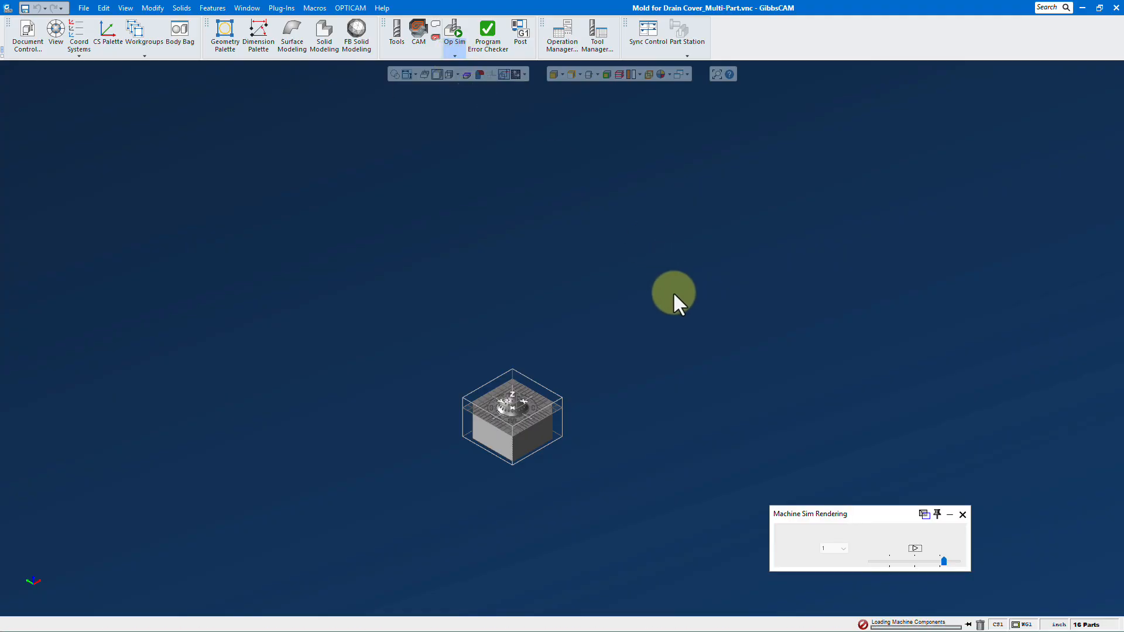
scroll(752, 262, down, 1)
scroll(594, 275, up, 2)
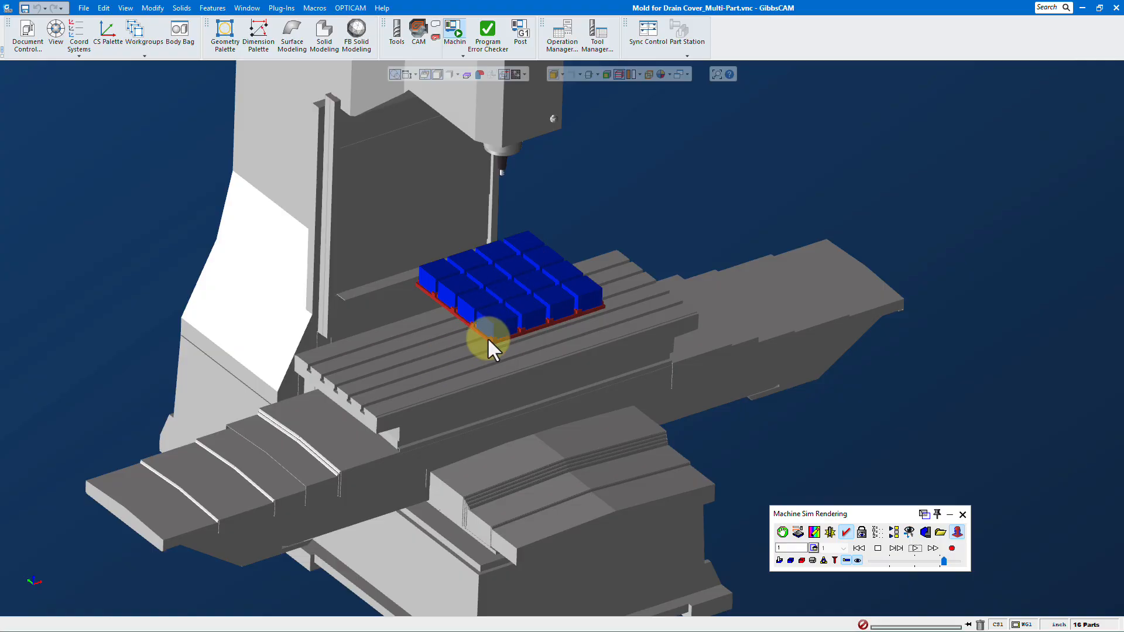
click(962, 515)
Set the part offset to X -7 and Y -7 in the document settings and close them.
click(24, 42)
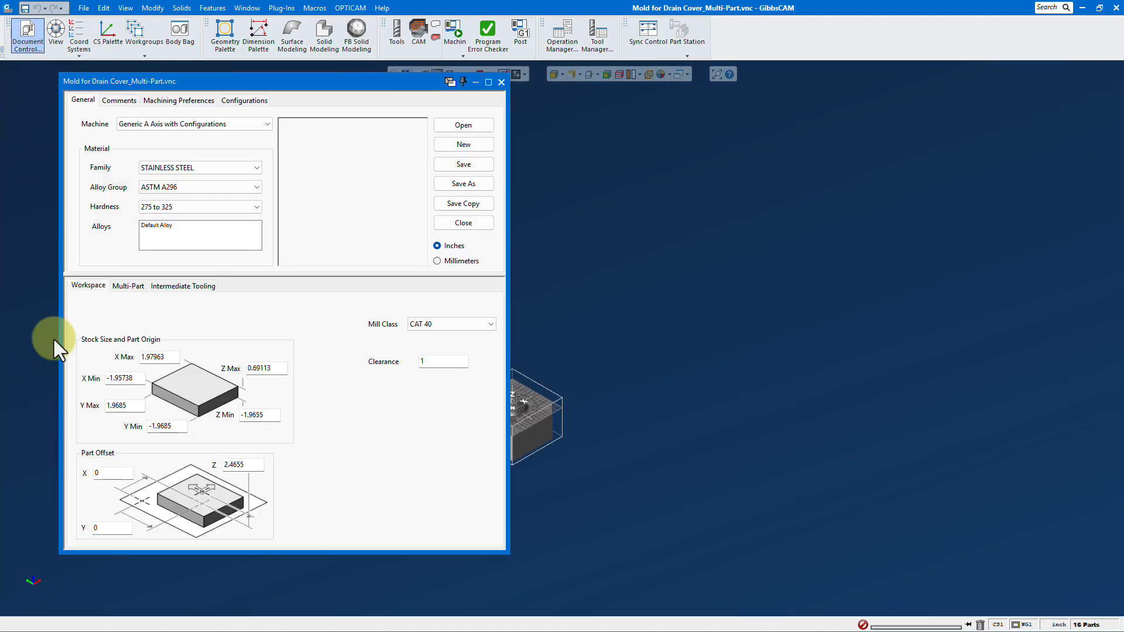
double_click(108, 474)
text(-7)
double_click(114, 529)
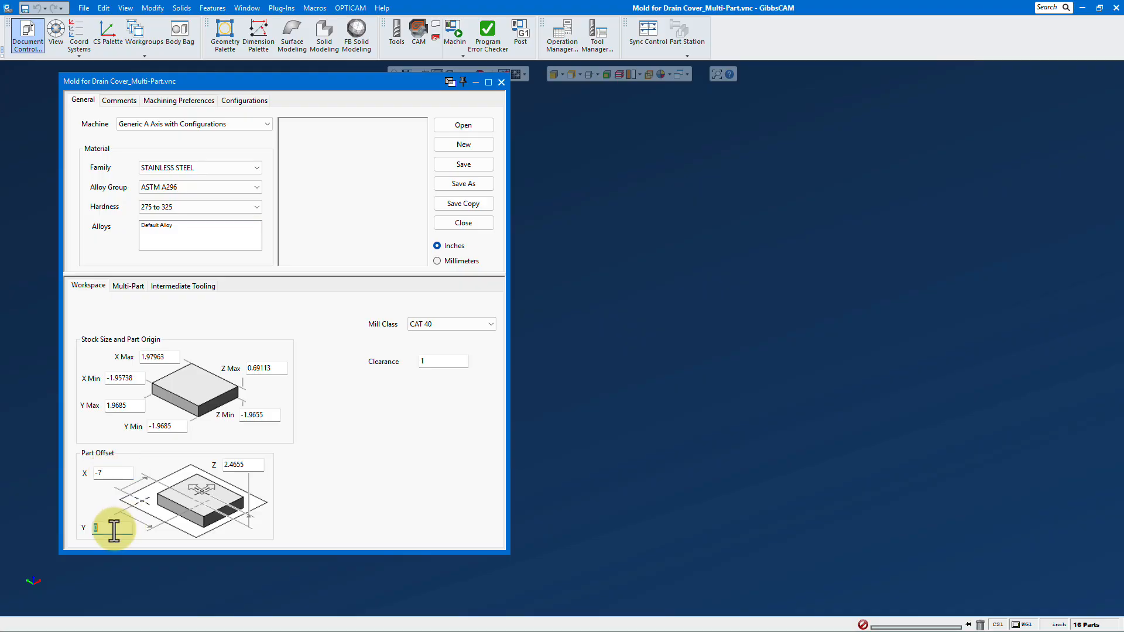
text(-7)
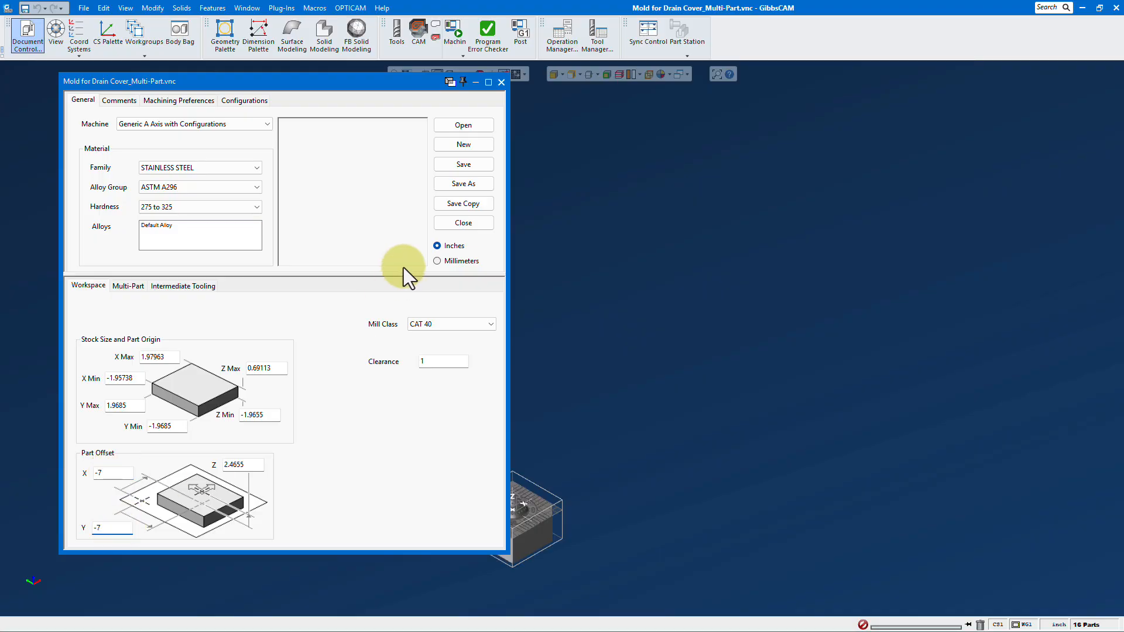
click(501, 83)
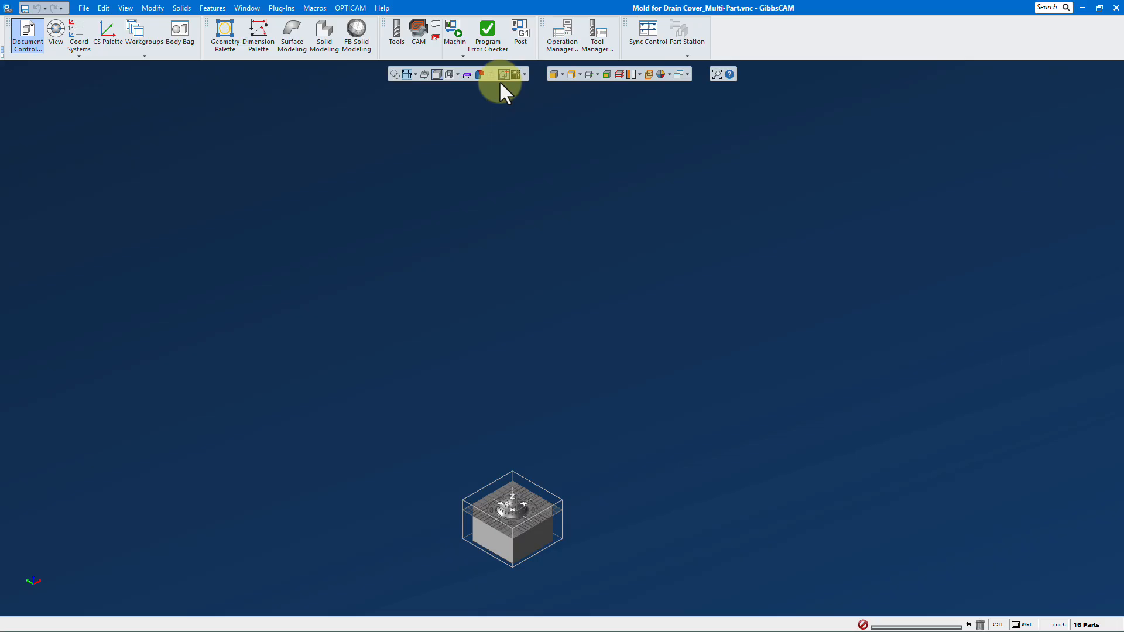
Run Machine Sim with the offset part grid and adjust the playback speed.
click(455, 33)
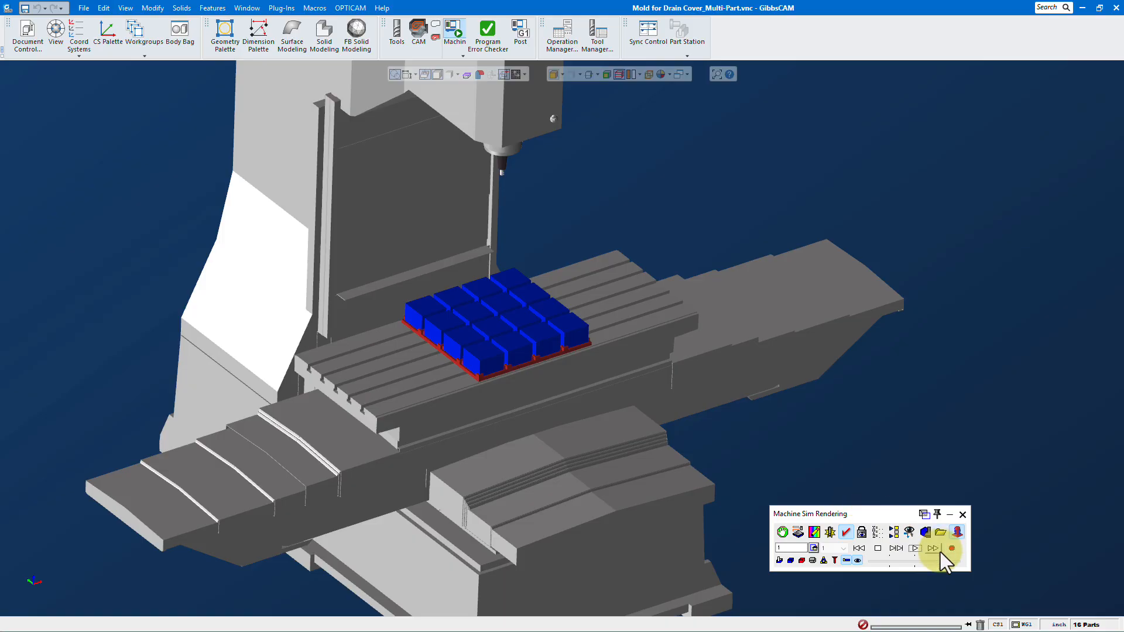
click(915, 549)
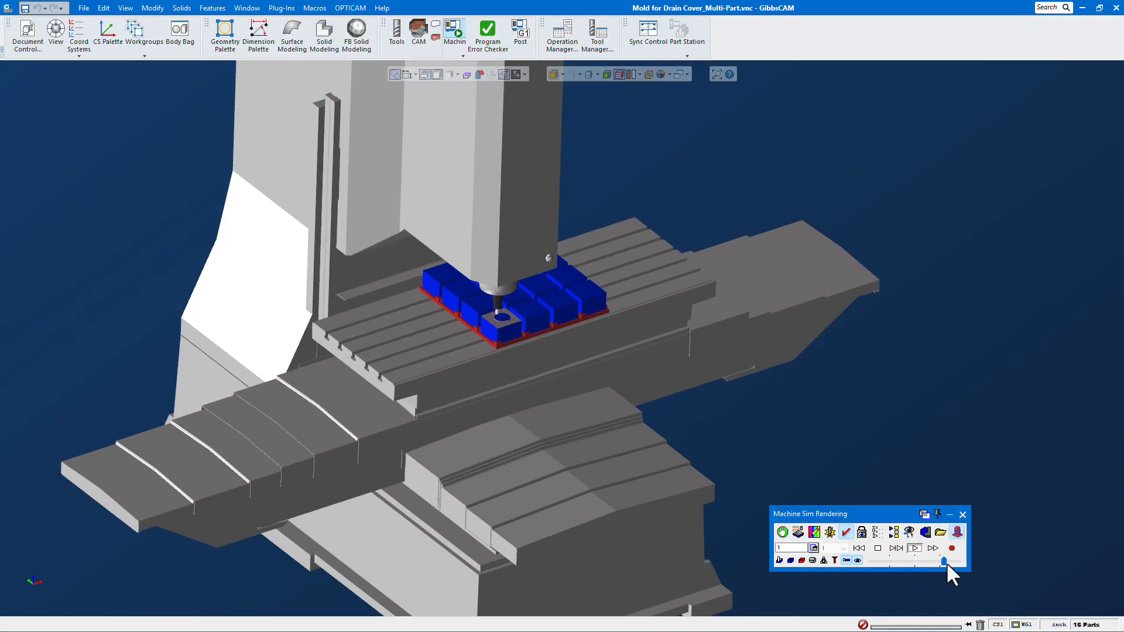
drag(946, 563, 948, 562)
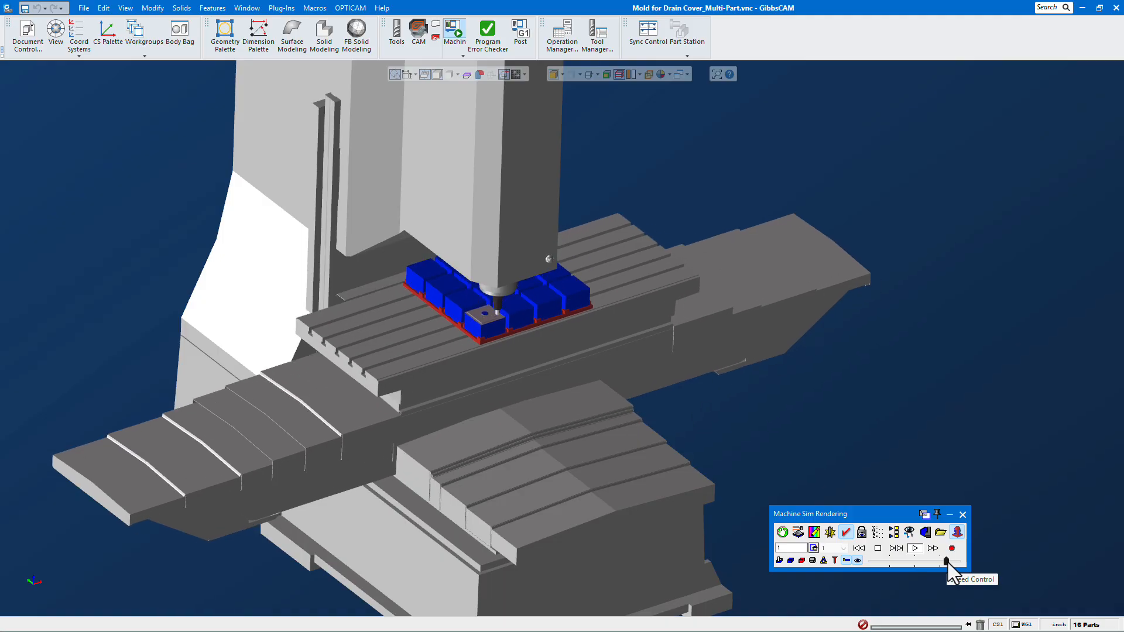